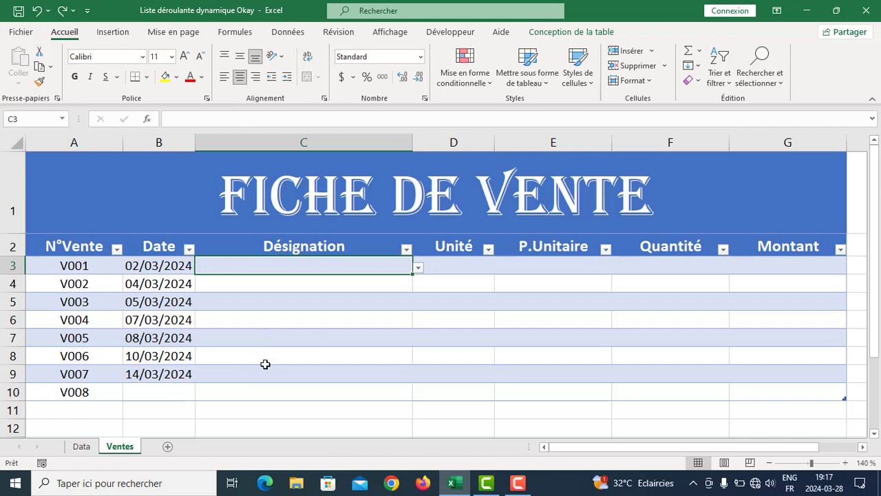
On the Ventes sheet, choose Lait Peak 500g as the designation for sale V001 and Coca cola 1L for V002
{"action": "left_click", "coordinate": [81, 446]}
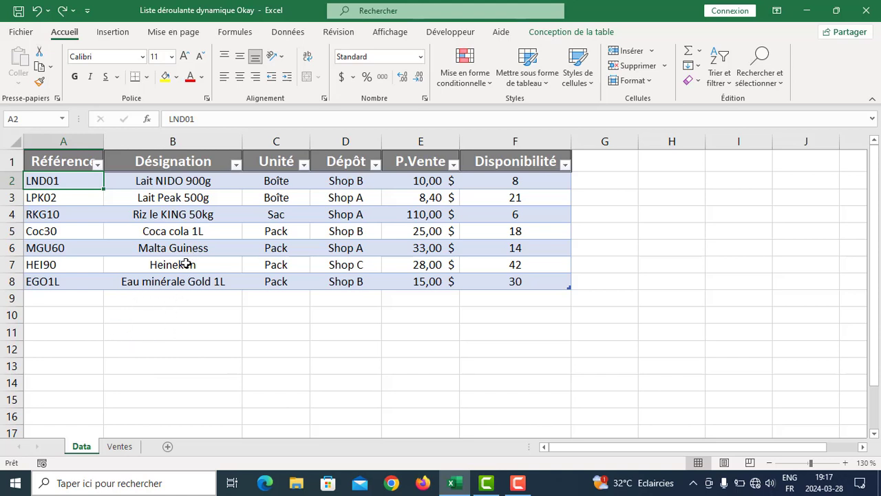
{"action": "left_click", "coordinate": [119, 446]}
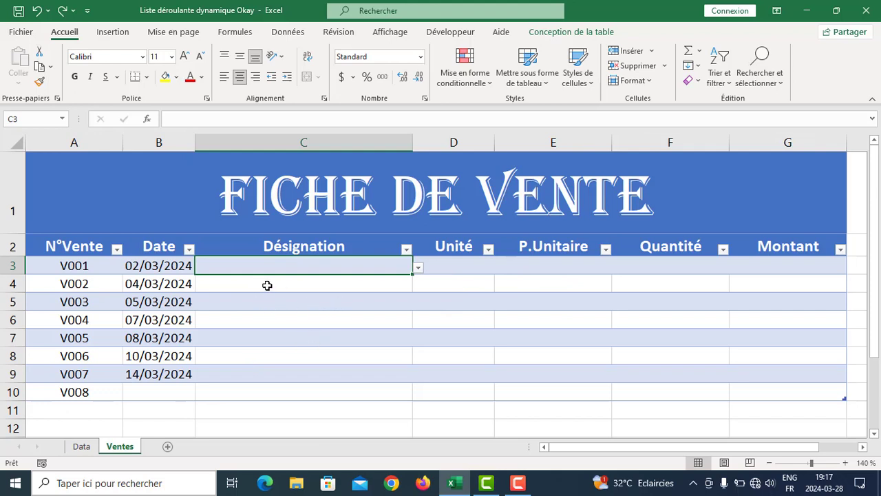
{"action": "left_click", "coordinate": [418, 267]}
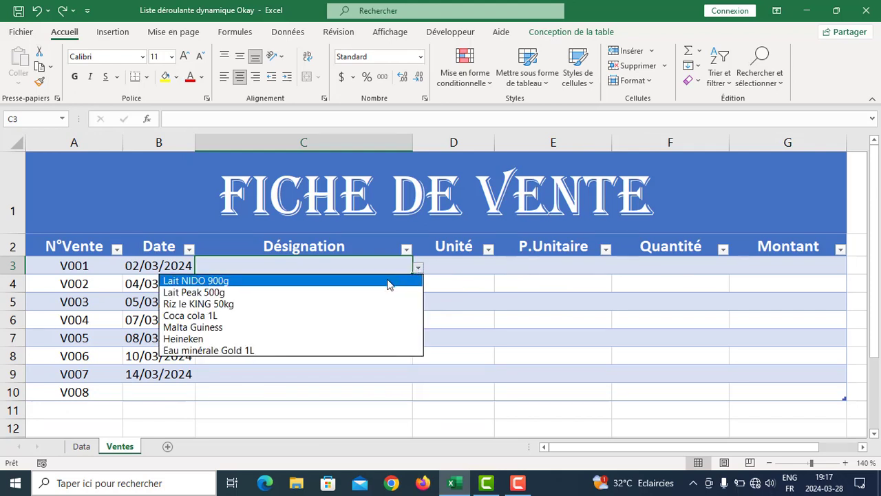
{"action": "left_click", "coordinate": [360, 294]}
{"action": "left_click", "coordinate": [412, 288]}
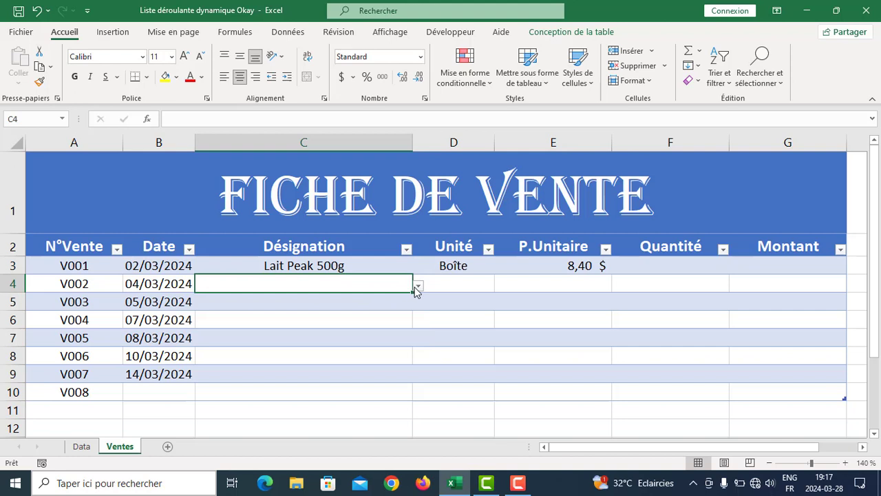
{"action": "left_click", "coordinate": [418, 286]}
{"action": "left_click", "coordinate": [356, 335]}
Choose Malta Guiness from the drop-down list as the designation for sale V003
{"action": "left_click", "coordinate": [342, 298]}
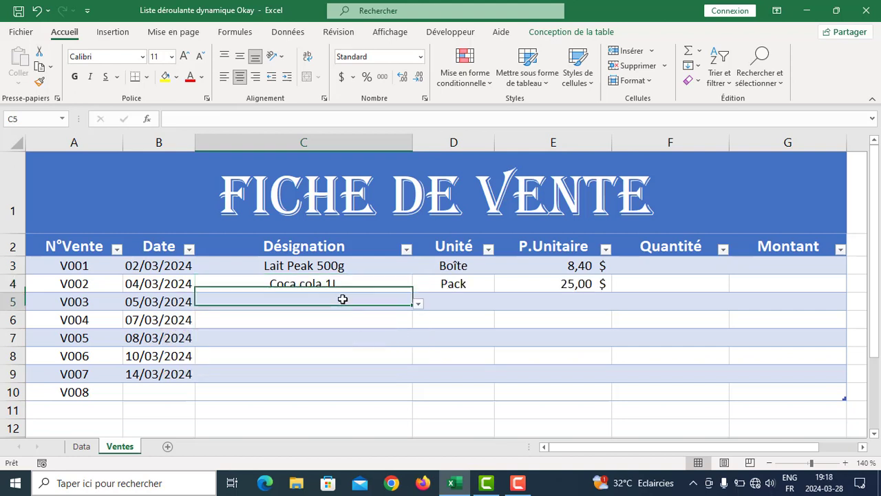
{"action": "left_click", "coordinate": [418, 303]}
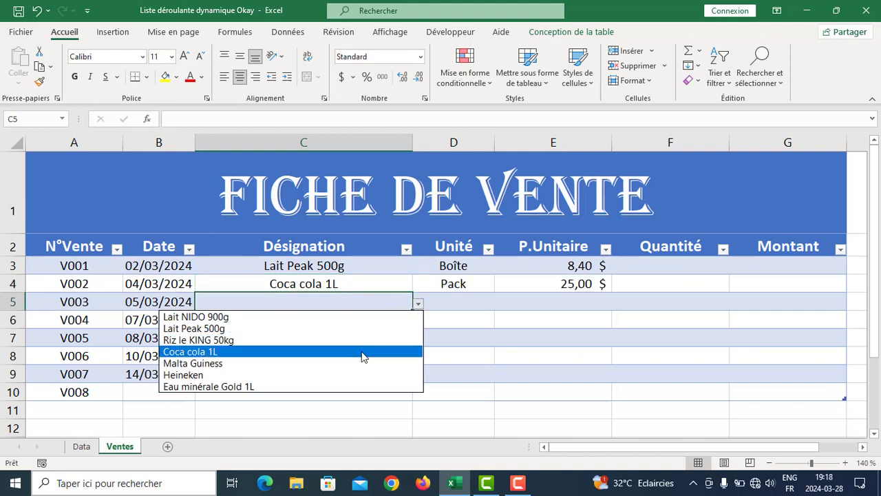
{"action": "left_click", "coordinate": [364, 352]}
{"action": "left_click", "coordinate": [417, 305]}
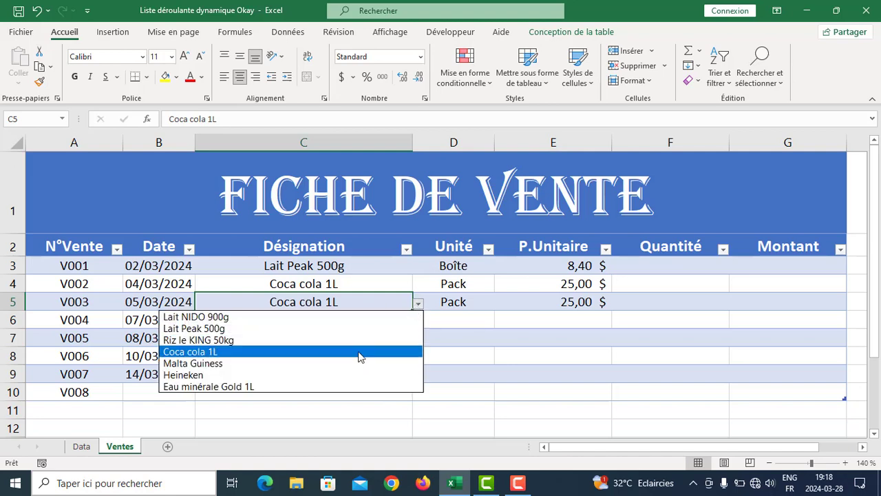
{"action": "left_click", "coordinate": [354, 364]}
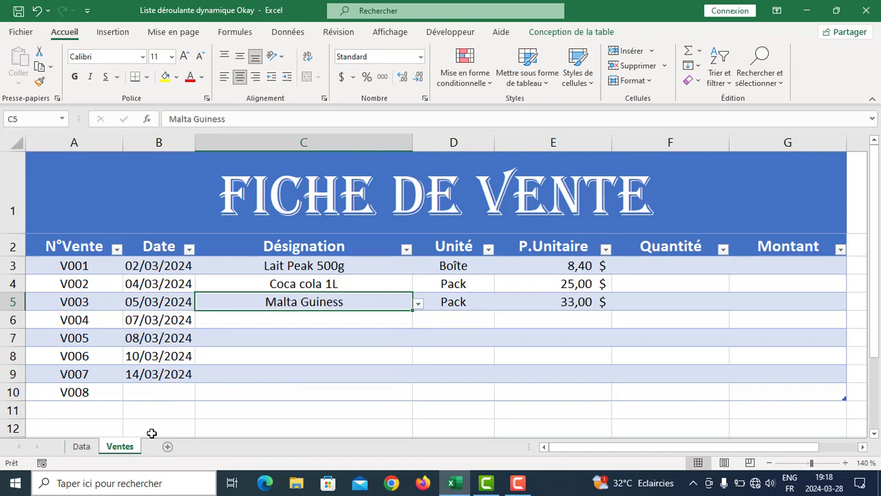
Compare the product table on the Data sheet with the designation choices offered for sale V004 on Ventes
{"action": "left_click", "coordinate": [88, 447]}
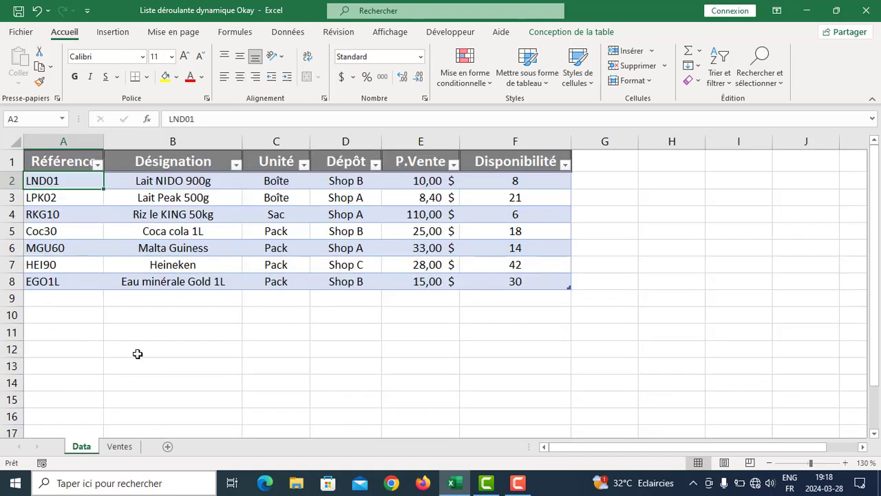
{"action": "left_click", "coordinate": [120, 446]}
{"action": "left_click", "coordinate": [341, 322]}
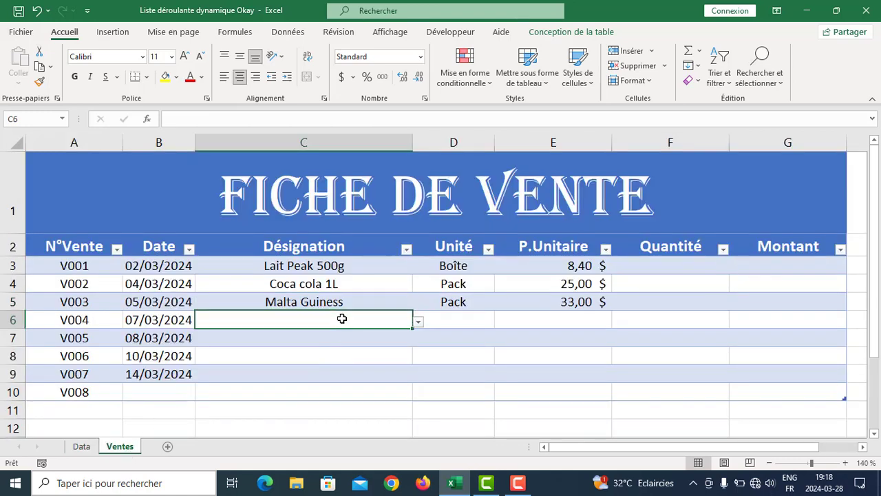
{"action": "left_click", "coordinate": [417, 321]}
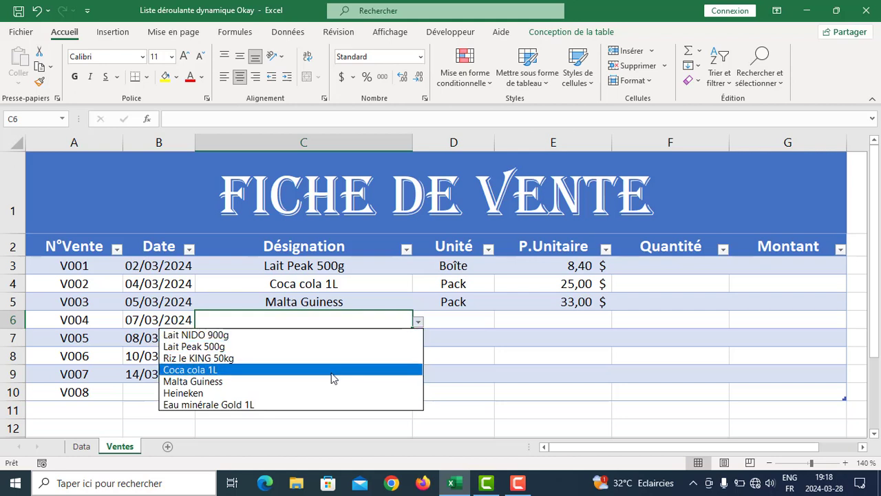
{"action": "key", "text": "Down"}
{"action": "key", "text": "Down"}
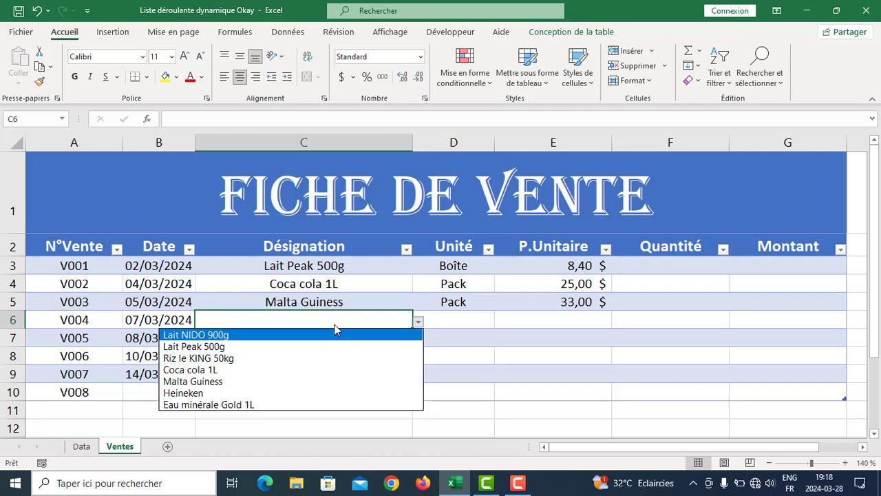
{"action": "key", "text": "Escape"}
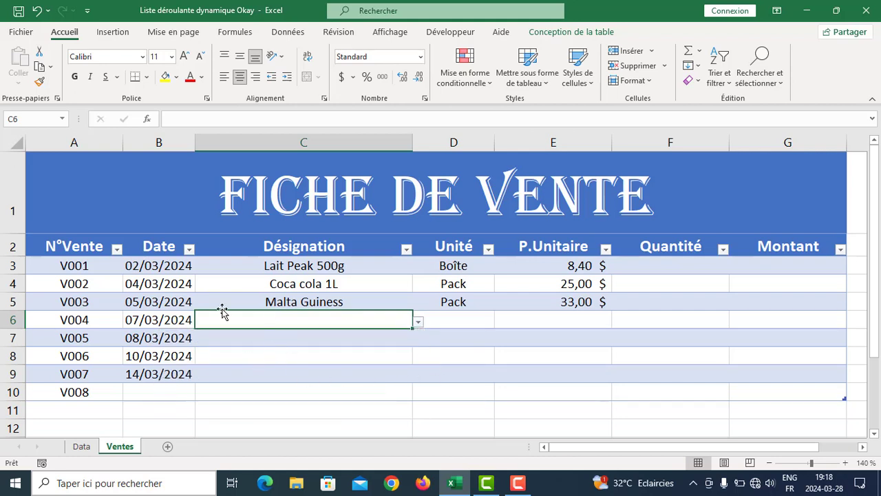
{"action": "left_click", "coordinate": [419, 322]}
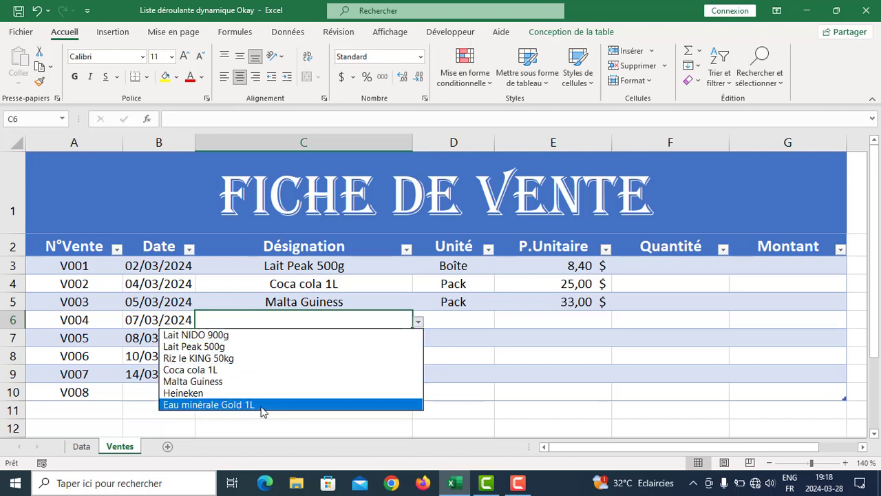
Add a new product on the Data sheet by entering Spaguetti 100 Gold as the designation in B9
{"action": "left_click", "coordinate": [81, 447]}
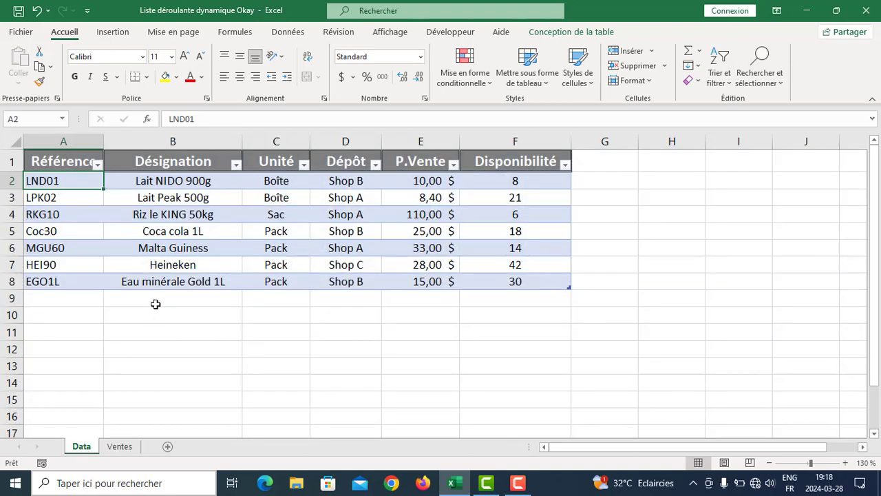
{"action": "left_click", "coordinate": [158, 300]}
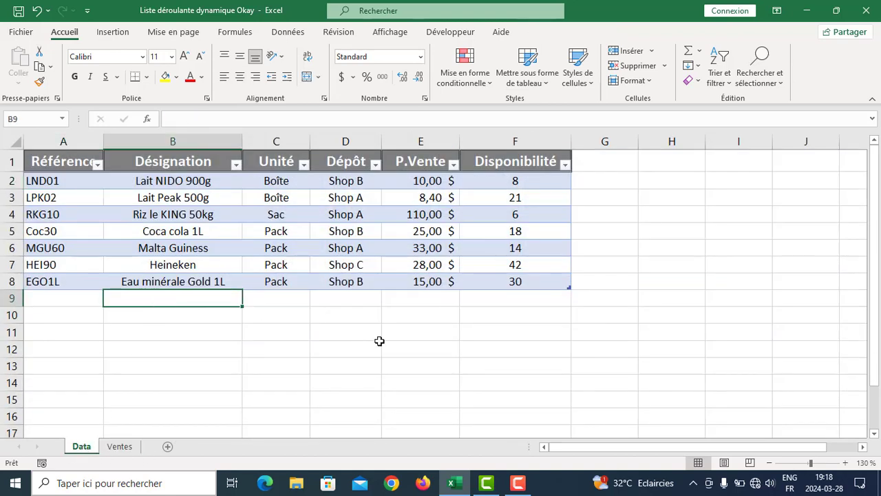
{"action": "type", "text": "Spaguetti"}
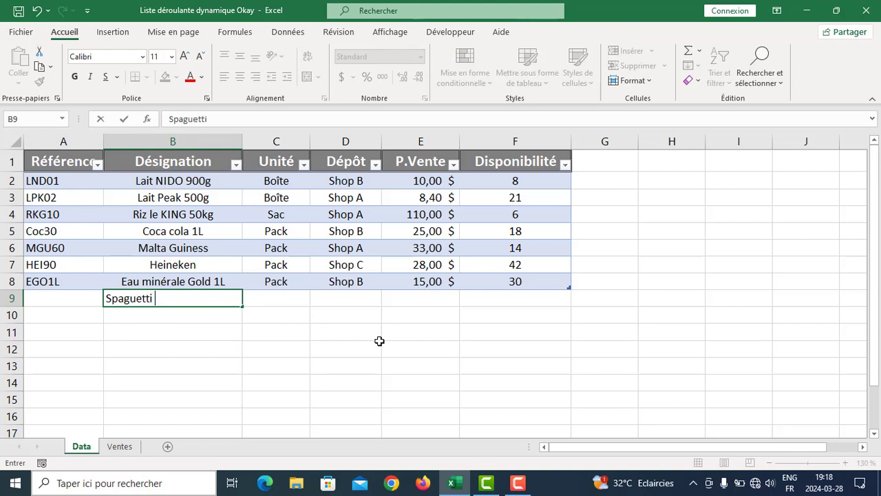
{"action": "type", "text": " 19"}
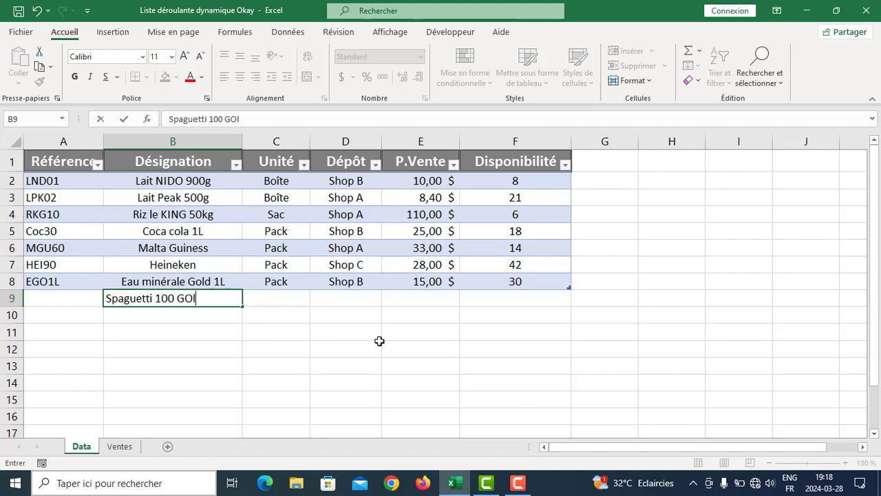
{"action": "type", "text": "00 GOold"}
{"action": "key", "text": "BackSpace"}
{"action": "key", "text": "BackSpace"}
{"action": "key", "text": "BackSpace"}
{"action": "type", "text": "old"}
{"action": "key", "text": "Left"}
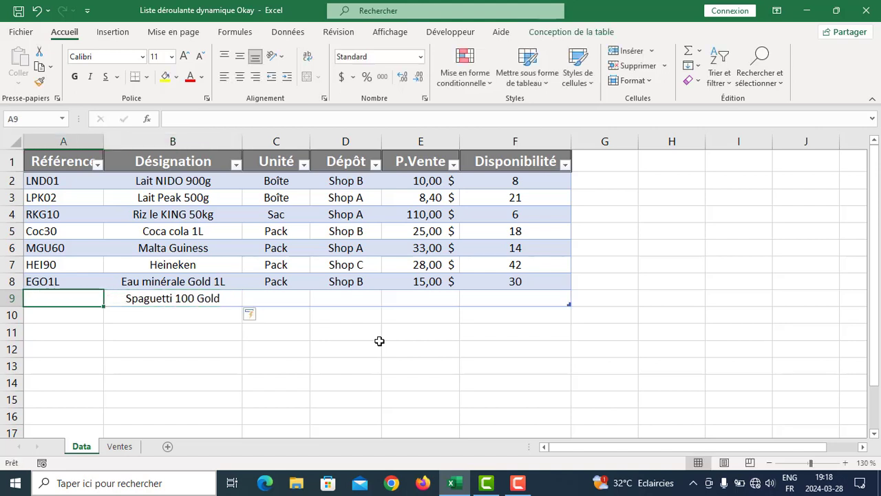
Enter SPA100 as the reference of the new Spaguetti 100 Gold product in A9
{"action": "type", "text": "SPA"}
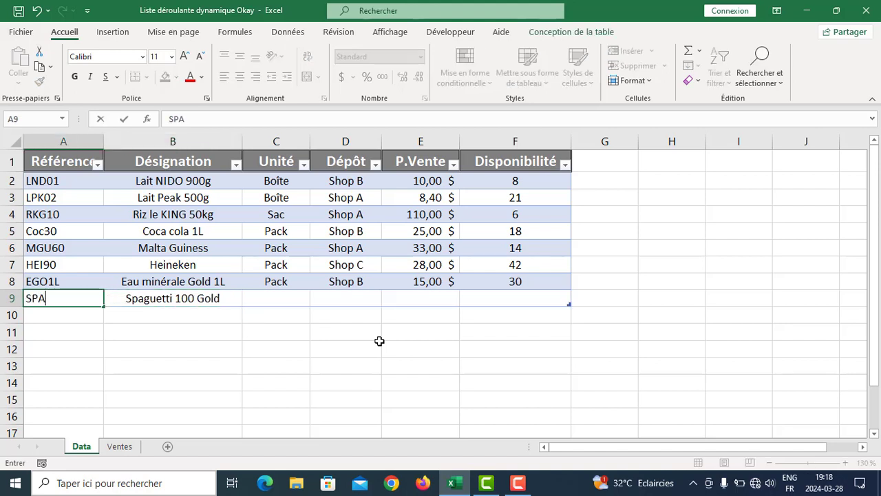
{"action": "type", "text": "100"}
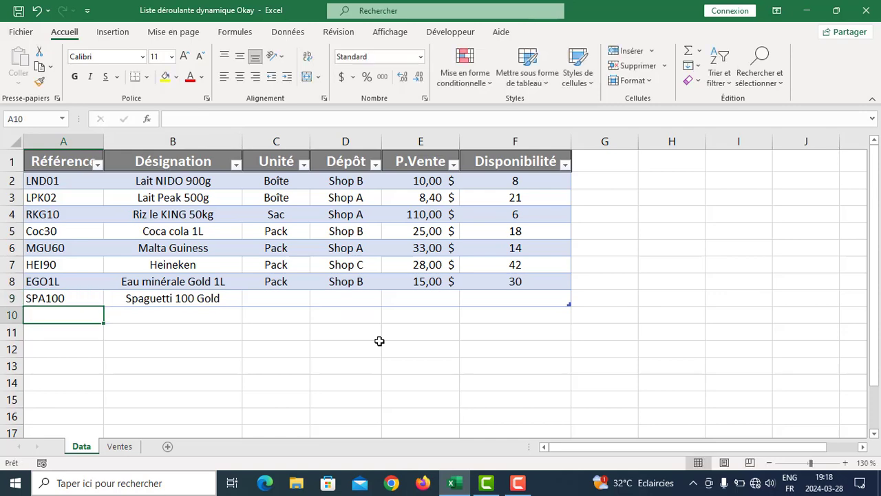
{"action": "key", "text": "Return"}
{"action": "left_click", "coordinate": [262, 386]}
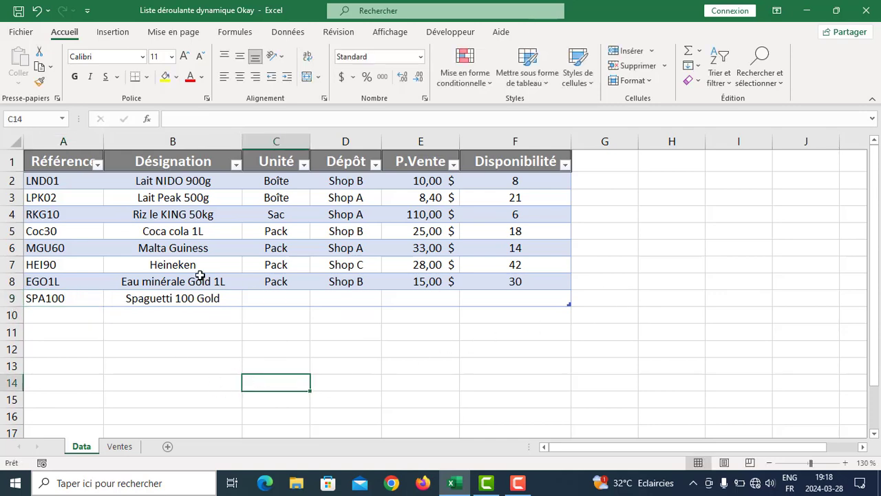
On the Ventes sheet, choose the newly added Spaguetti 100 Gold as the designation for sale V004
{"action": "left_click", "coordinate": [119, 447]}
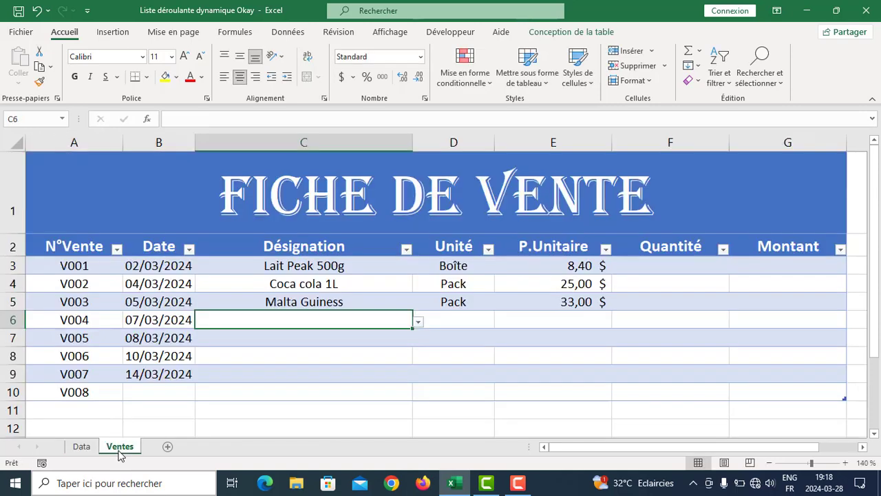
{"action": "left_click", "coordinate": [419, 322]}
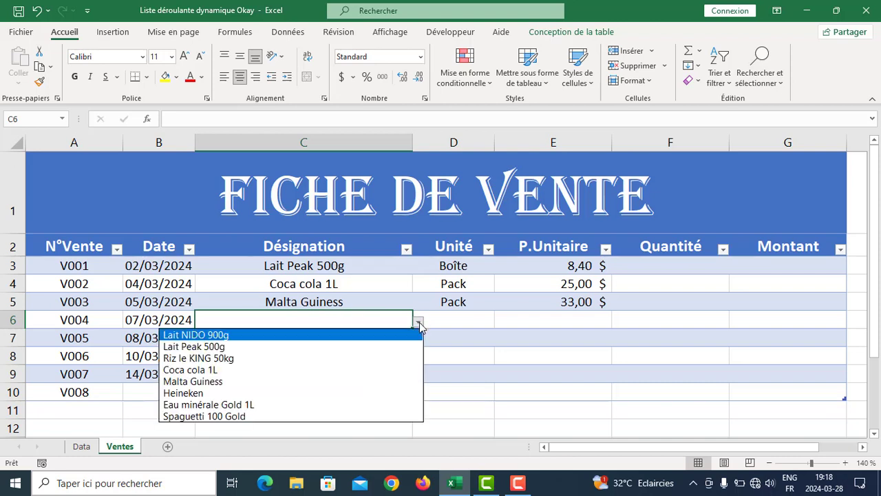
{"action": "left_click", "coordinate": [216, 417]}
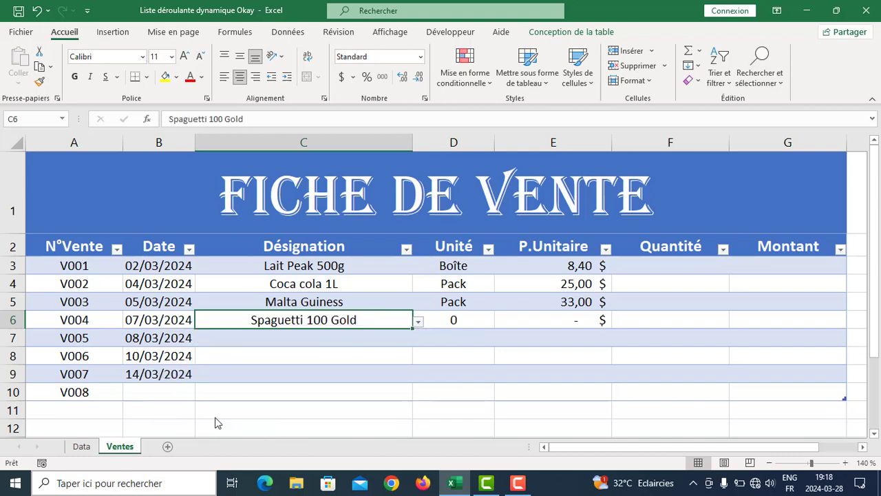
Change the designation of sale V003 to Spaguetti 100 Gold using its drop-down list
{"action": "left_click", "coordinate": [332, 300]}
{"action": "left_click", "coordinate": [419, 303]}
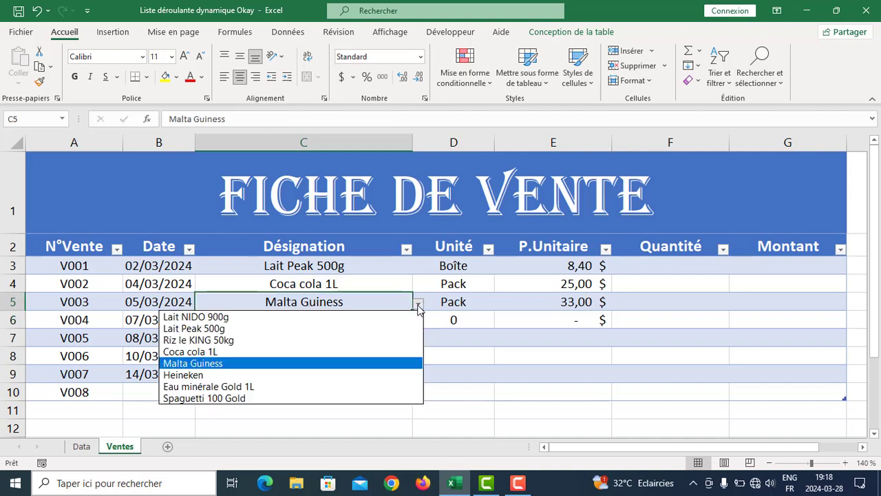
{"action": "left_click", "coordinate": [356, 398]}
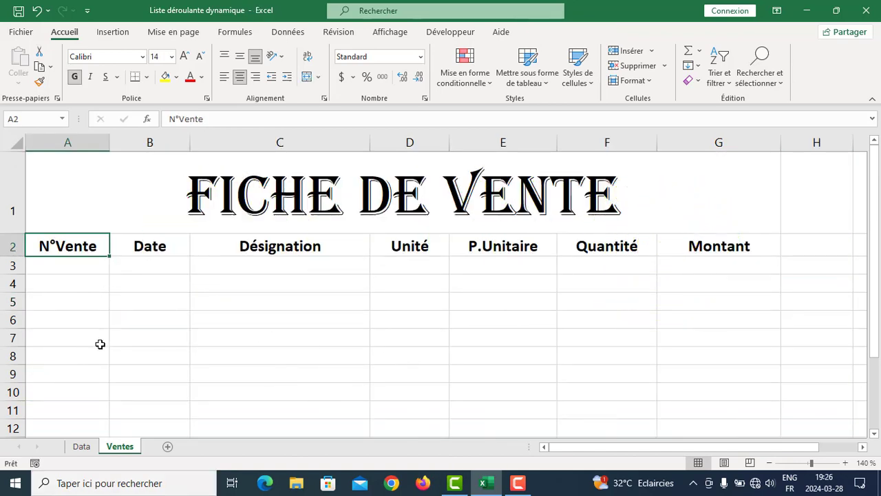
In the unfinished Liste déroulante dynamique workbook, review the product table on the Data sheet and return to the Ventes sheet
{"action": "left_click", "coordinate": [77, 448]}
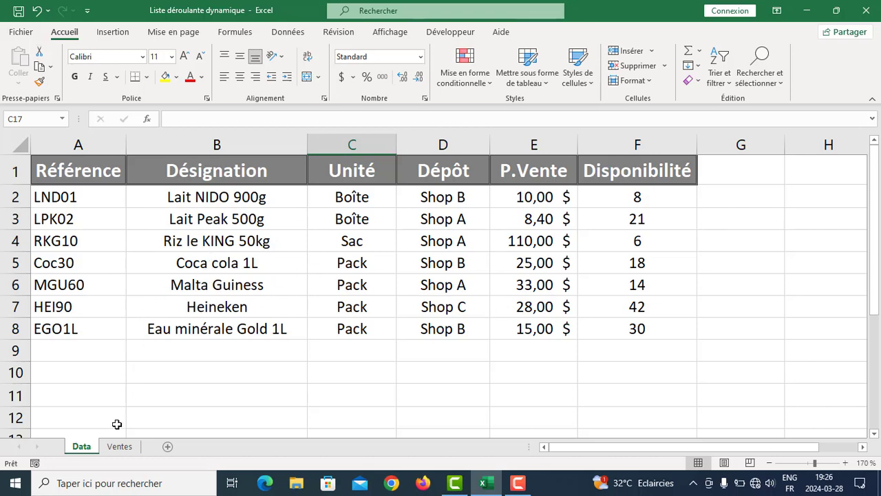
{"action": "left_click", "coordinate": [118, 447]}
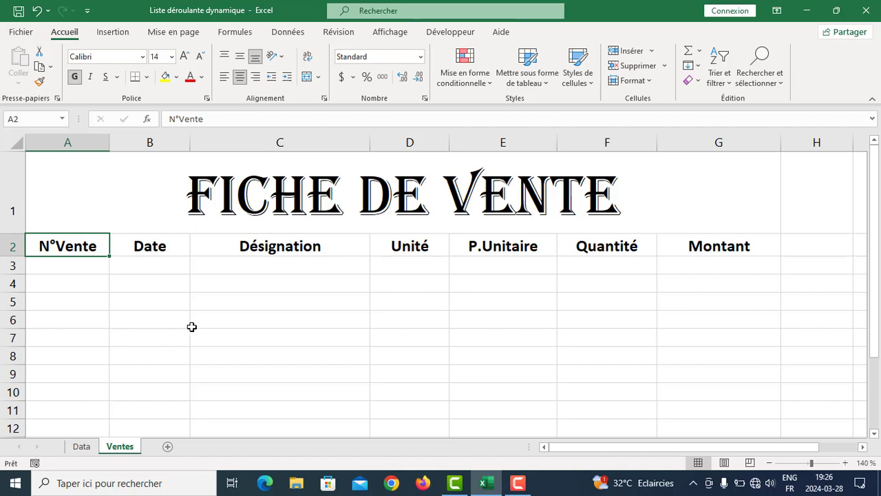
{"action": "left_click", "coordinate": [121, 300]}
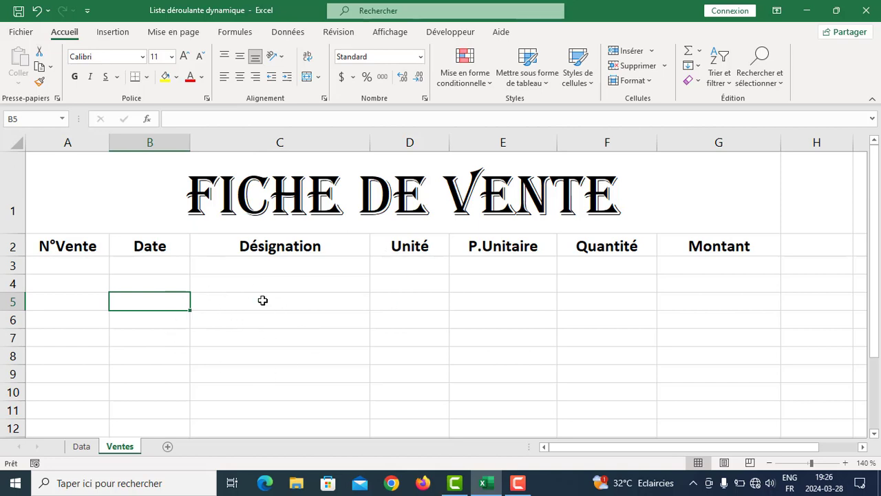
Format the FICHE DE VENTE title in row 1 with a blue fill and white text
{"action": "left_click", "coordinate": [140, 213]}
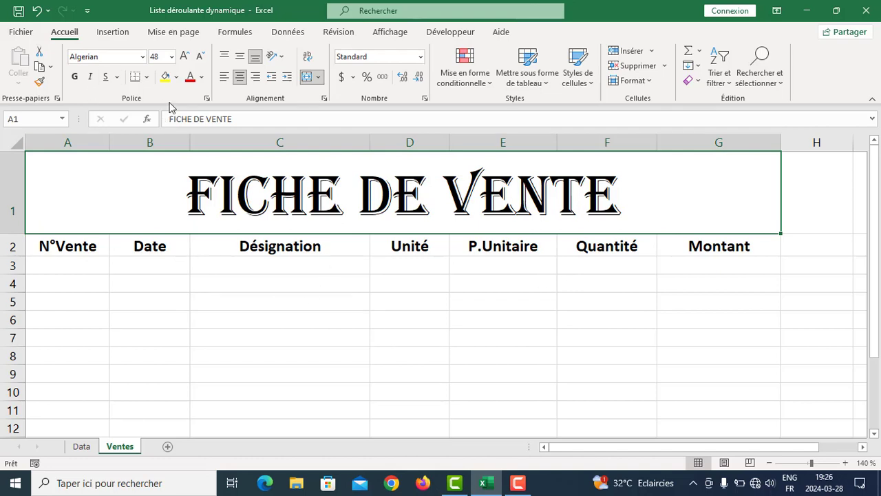
{"action": "left_click", "coordinate": [177, 77]}
{"action": "left_click", "coordinate": [208, 110]}
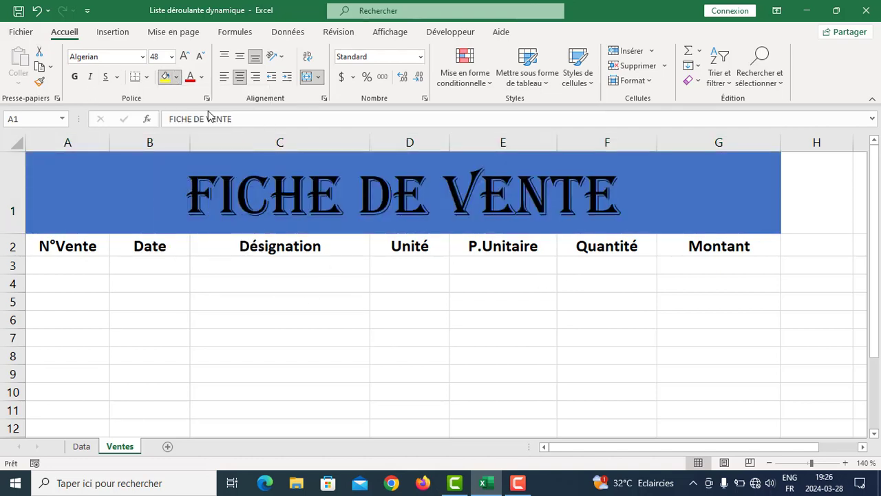
{"action": "left_click", "coordinate": [206, 77]}
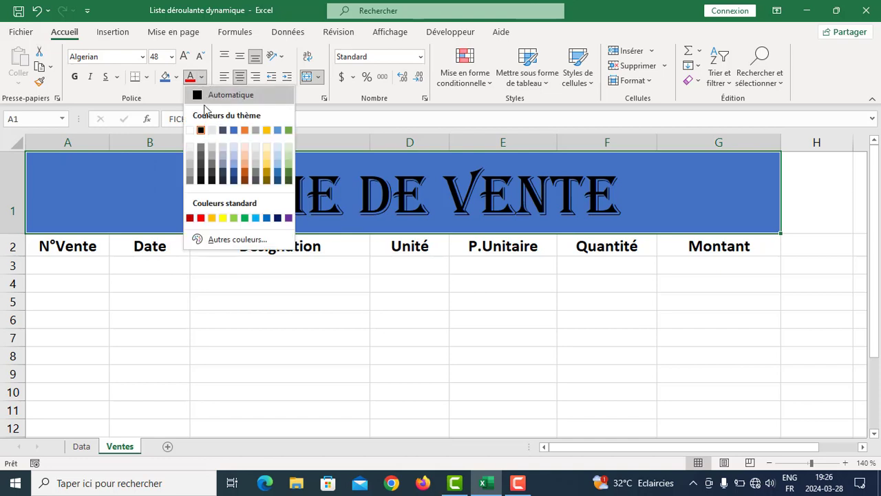
{"action": "left_click", "coordinate": [196, 130]}
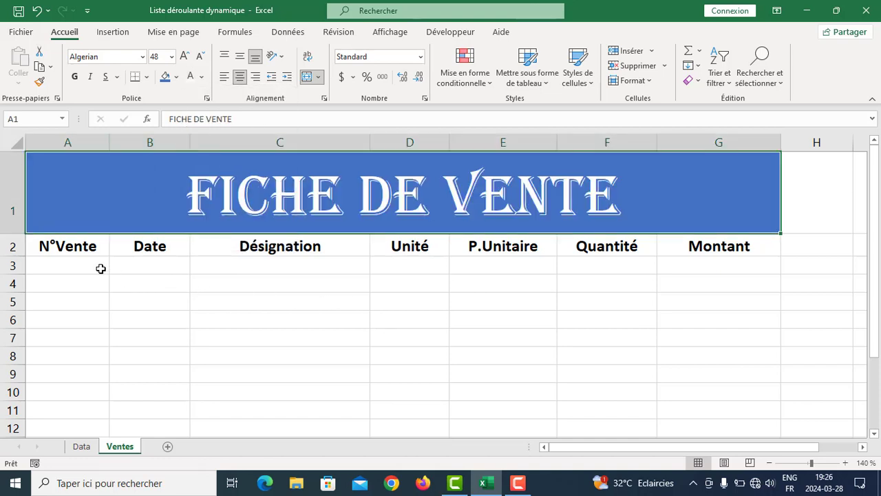
{"action": "left_click", "coordinate": [91, 335]}
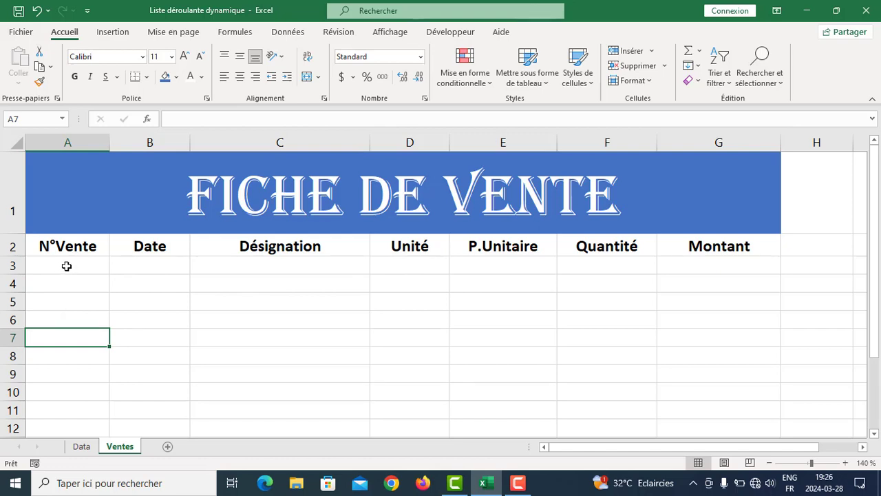
Enter sale number V001 in cell A3 and fill the series down to V004 in A6
{"action": "left_click", "coordinate": [71, 268]}
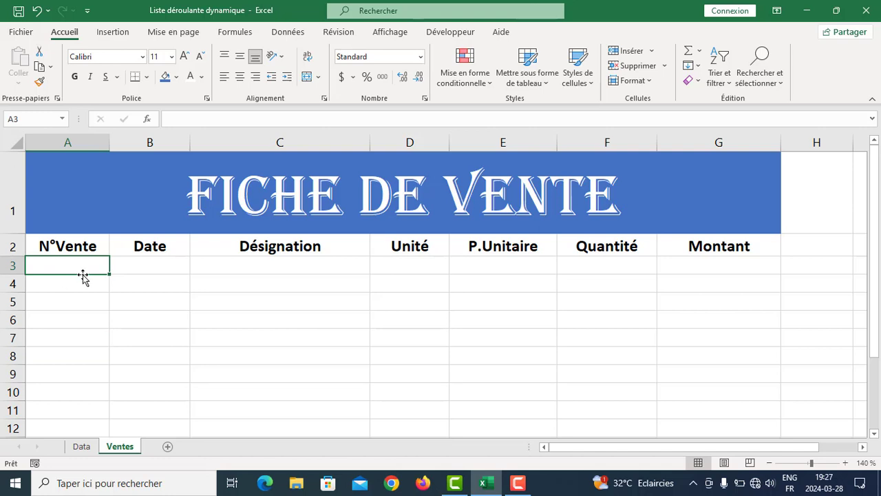
{"action": "type", "text": "V001"}
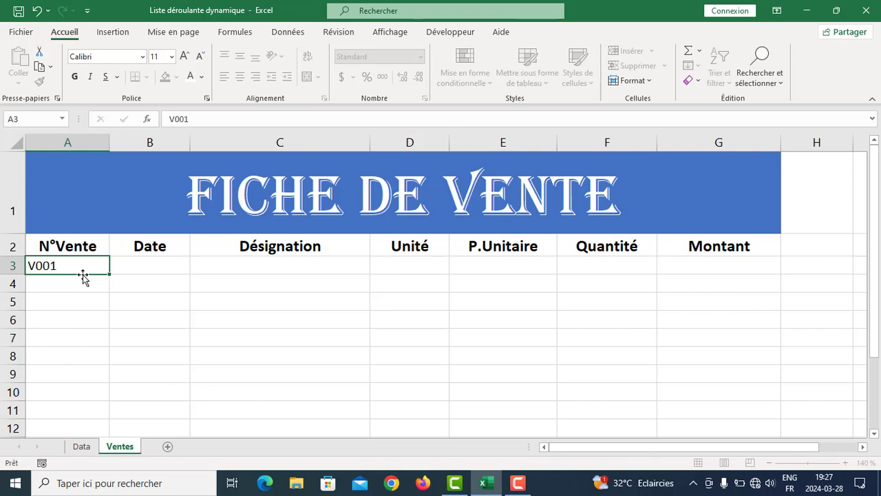
{"action": "key", "text": "Return"}
{"action": "left_click", "coordinate": [91, 267]}
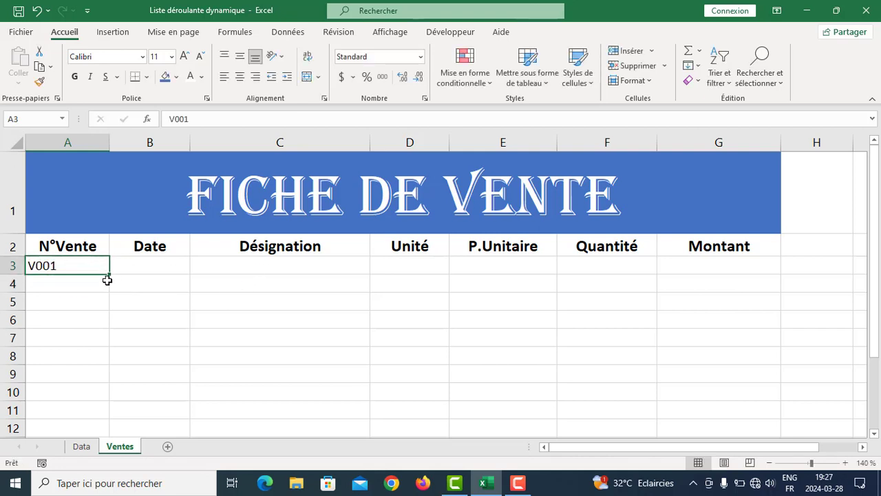
{"action": "left_click_drag", "start_coordinate": [109, 273], "coordinate": [112, 320]}
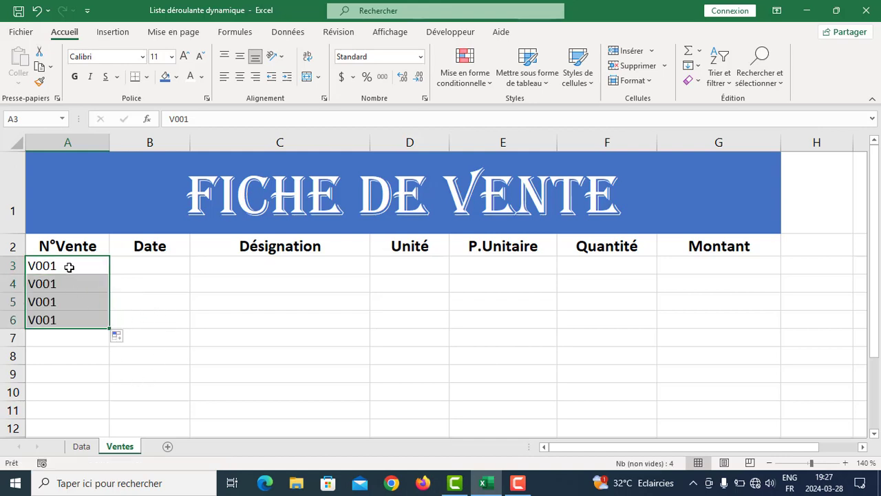
{"action": "key", "text": "ctrl+z"}
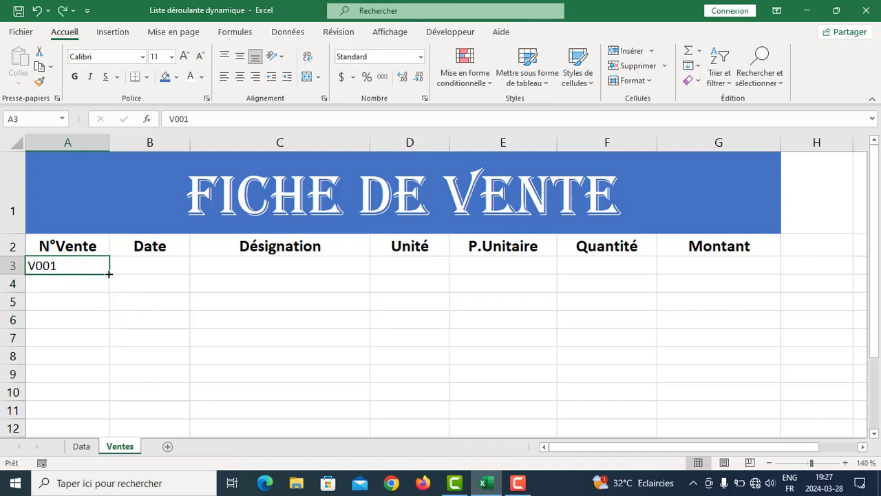
{"action": "left_click_drag", "start_coordinate": [109, 274], "coordinate": [108, 325]}
{"action": "left_click", "coordinate": [128, 301]}
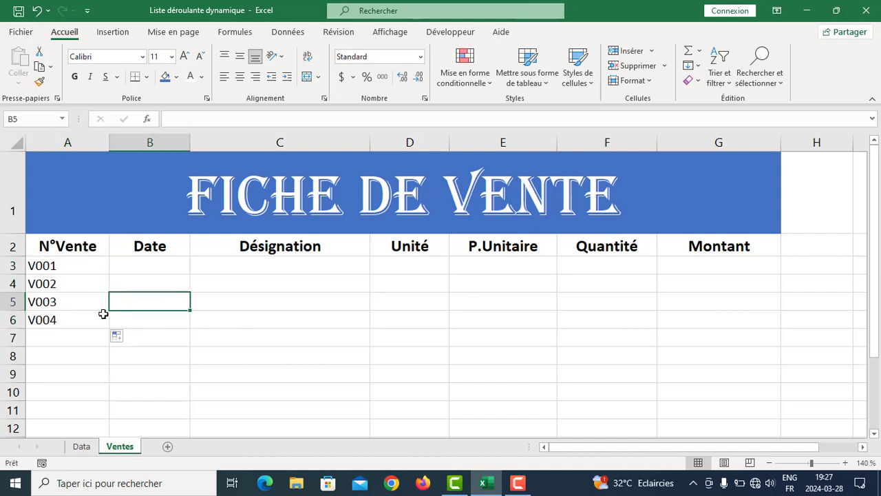
{"action": "left_click", "coordinate": [69, 285]}
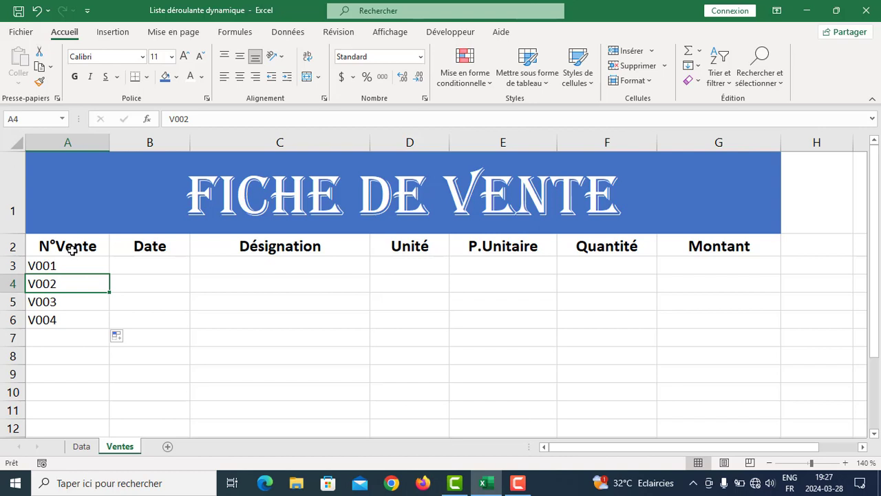
Convert the range A2:G9 on the Ventes sheet into a table with headers
{"action": "left_click_drag", "start_coordinate": [57, 245], "coordinate": [767, 374]}
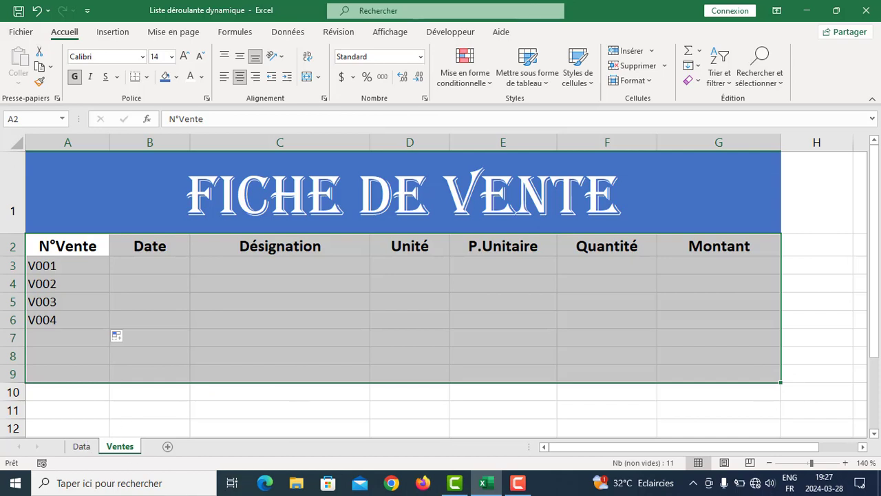
{"action": "key", "text": "ctrl+l"}
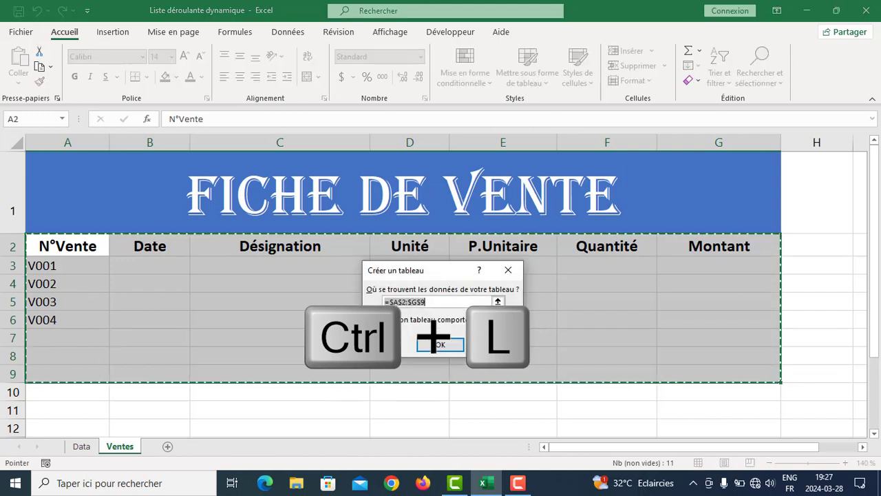
{"action": "left_click_drag", "start_coordinate": [431, 276], "coordinate": [409, 223]}
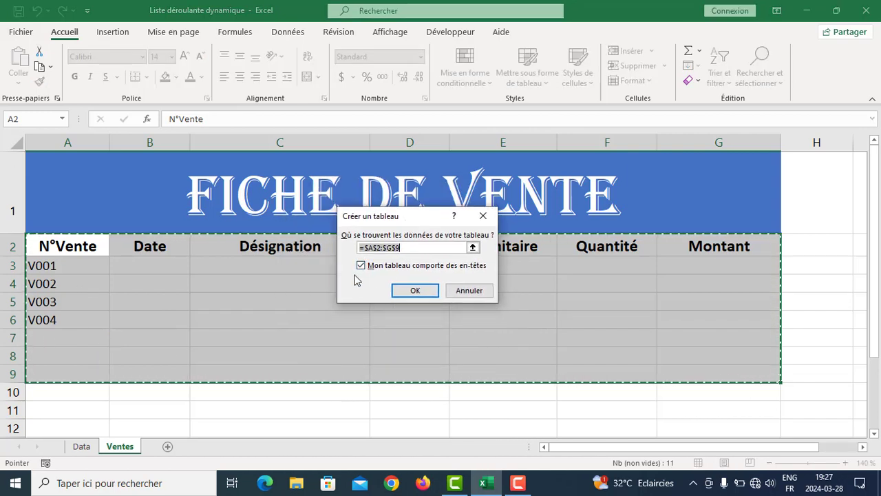
{"action": "left_click", "coordinate": [413, 290]}
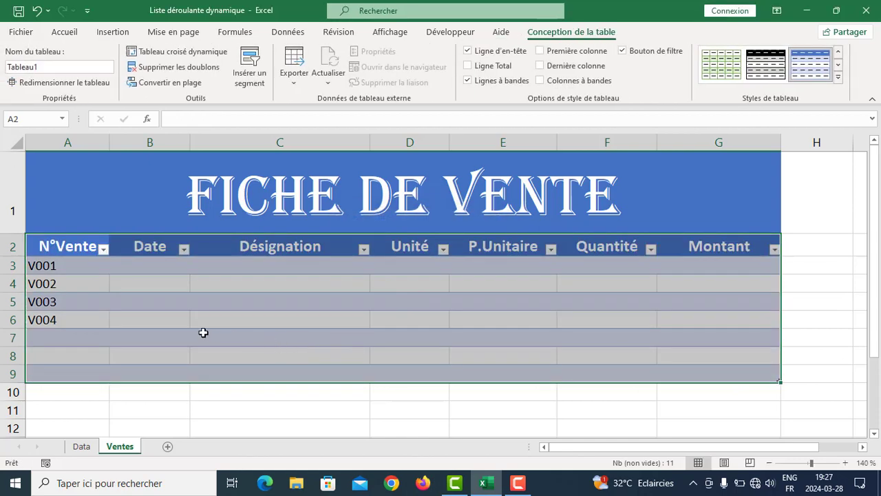
{"action": "left_click", "coordinate": [203, 332]}
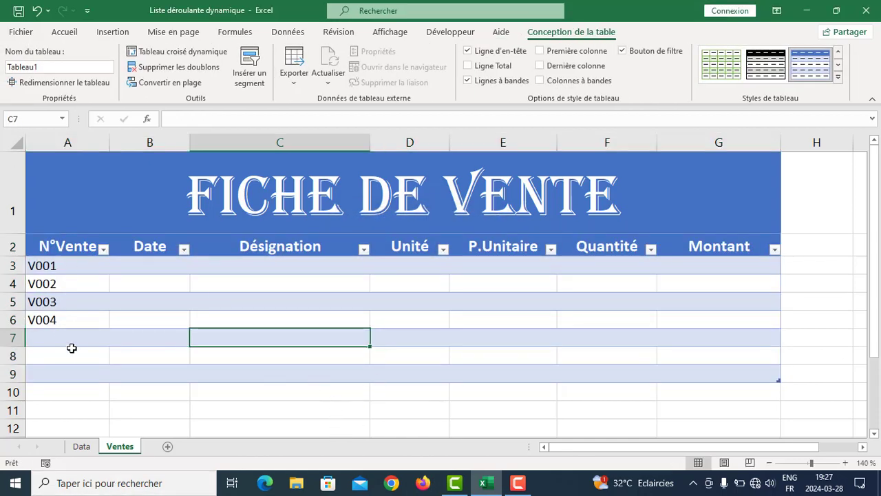
Center the N°Vente column's data cells A3:A9 horizontally
{"action": "left_click", "coordinate": [70, 233]}
{"action": "left_click", "coordinate": [64, 32]}
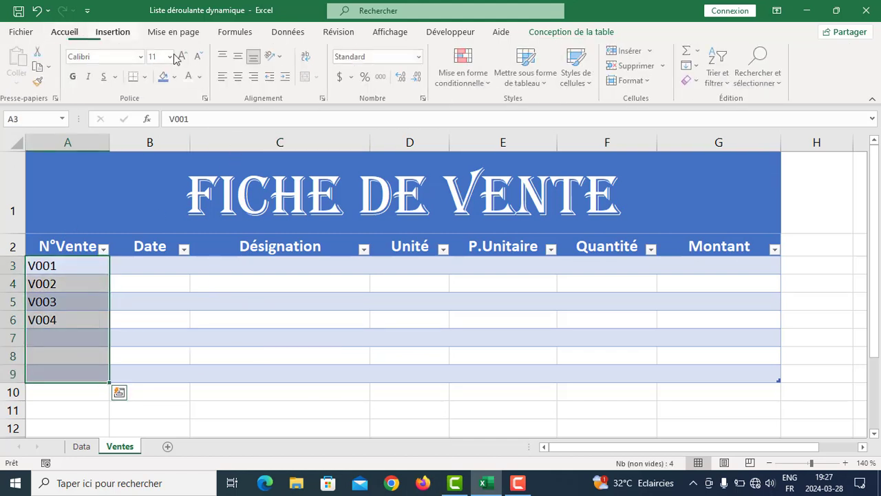
{"action": "left_click", "coordinate": [239, 76]}
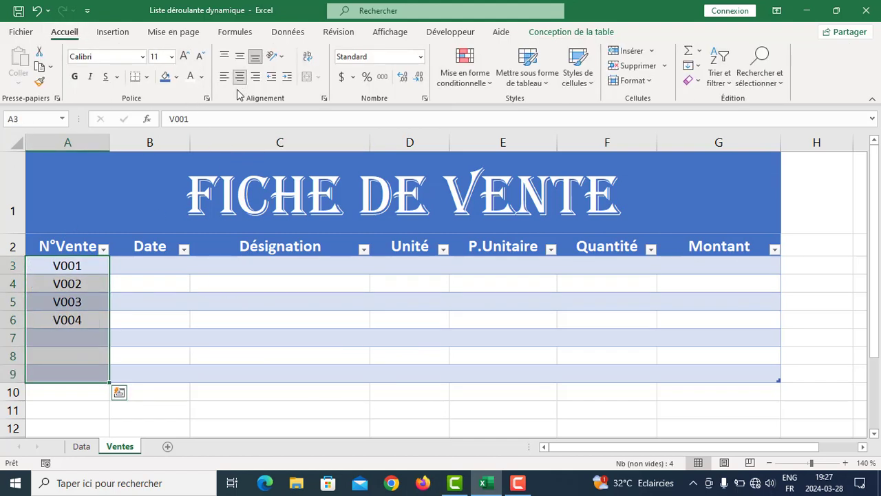
{"action": "left_click", "coordinate": [249, 324]}
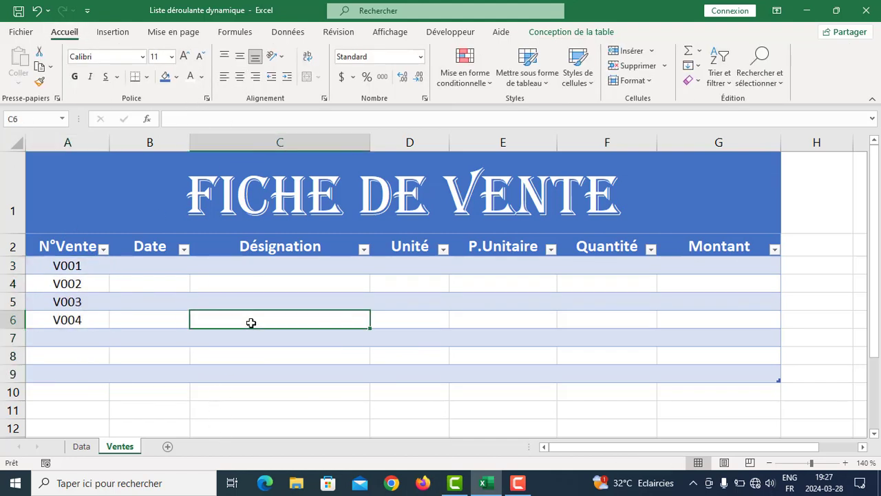
Enter the dates 10/03/2024 for sale V001 and 15/03/2024 for sale V002
{"action": "left_click", "coordinate": [142, 265]}
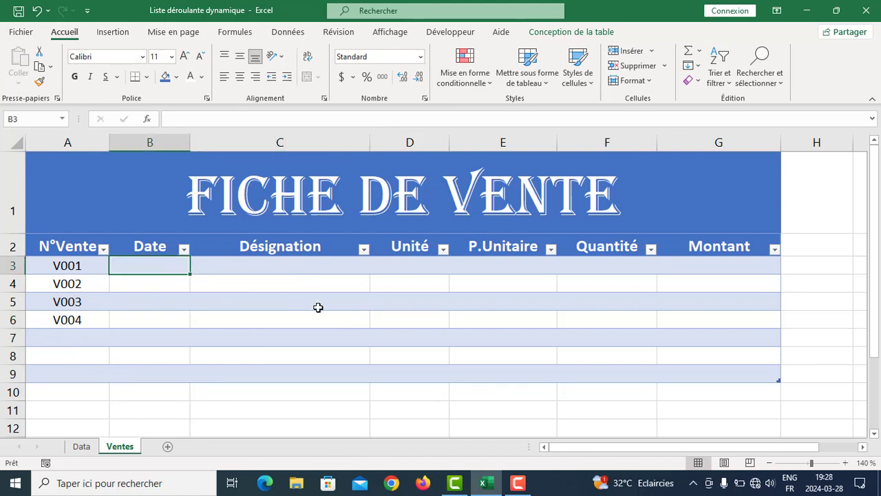
{"action": "type", "text": "10/03/202"}
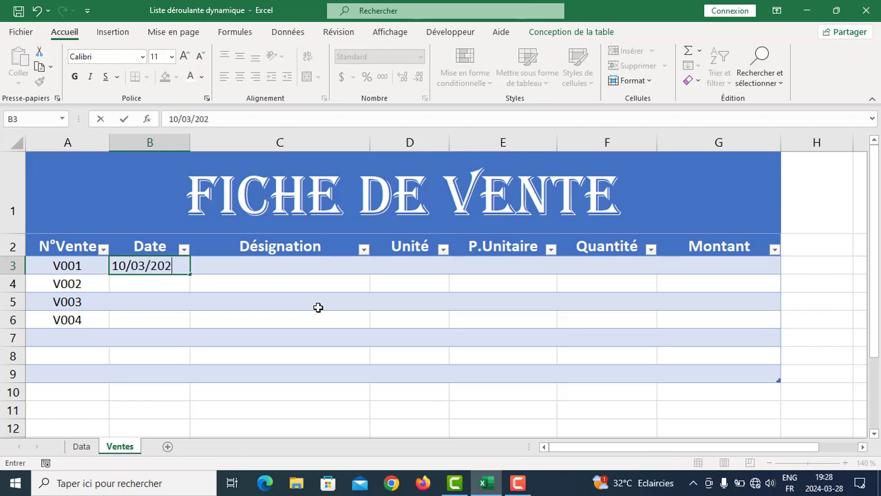
{"action": "type", "text": "4"}
{"action": "key", "text": "Return"}
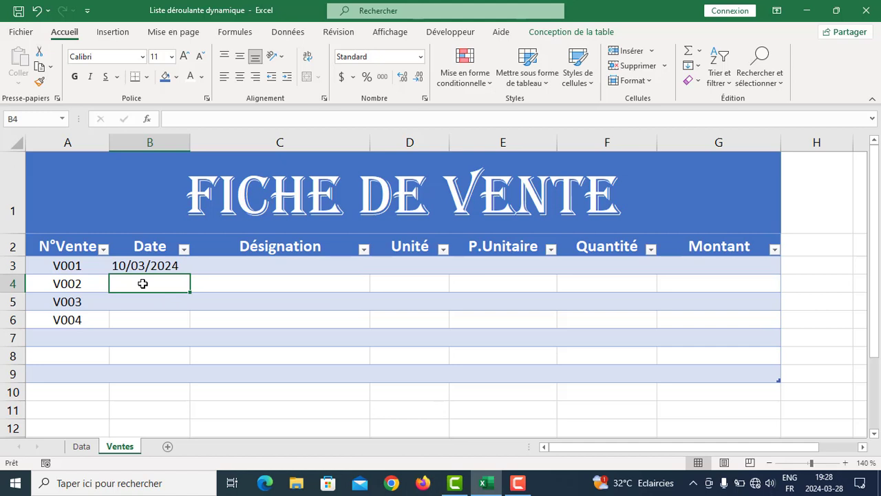
{"action": "type", "text": "11"}
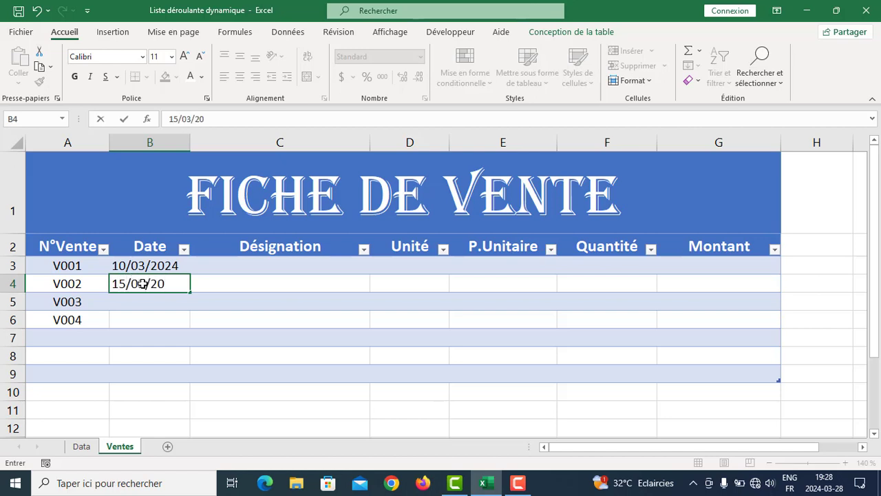
{"action": "type", "text": "24"}
{"action": "key", "text": "Return"}
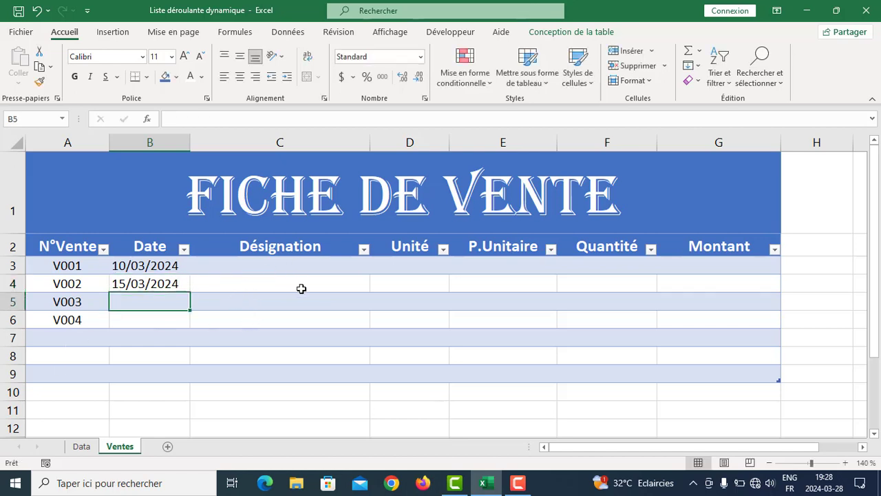
Convert the product list A1:F8 on the Data sheet into a table with headers
{"action": "mouse_move", "coordinate": [278, 266]}
{"action": "left_mouse_down"}
{"action": "mouse_move", "coordinate": [284, 378]}
{"action": "mouse_move", "coordinate": [296, 269]}
{"action": "left_mouse_up"}
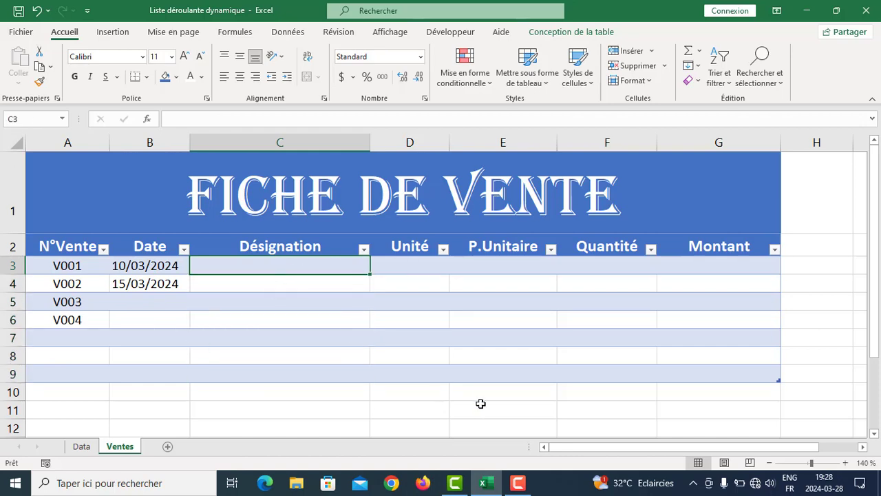
{"action": "left_click", "coordinate": [80, 446]}
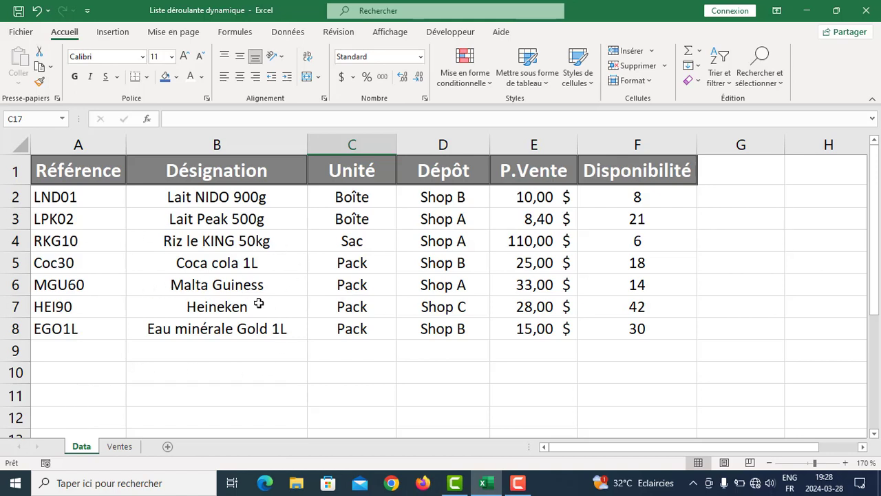
{"action": "left_click", "coordinate": [168, 224]}
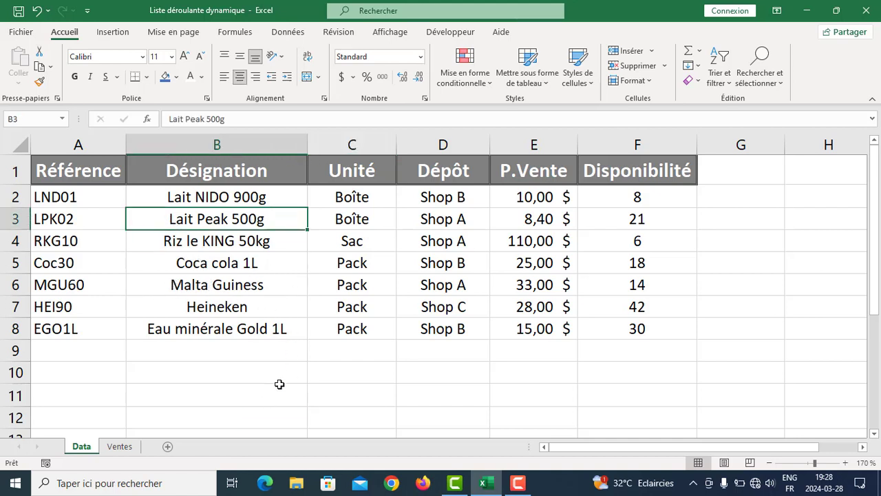
{"action": "left_click", "coordinate": [216, 263]}
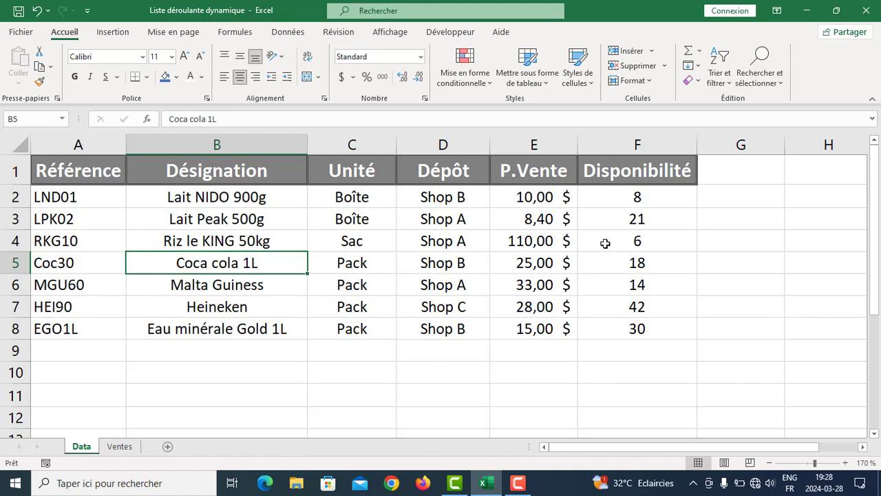
{"action": "left_click", "coordinate": [379, 249]}
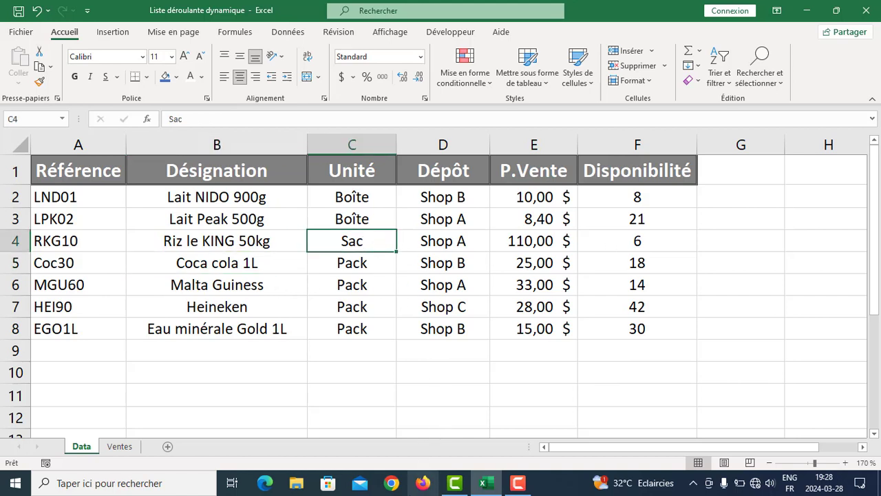
{"action": "key", "text": "ctrl+l"}
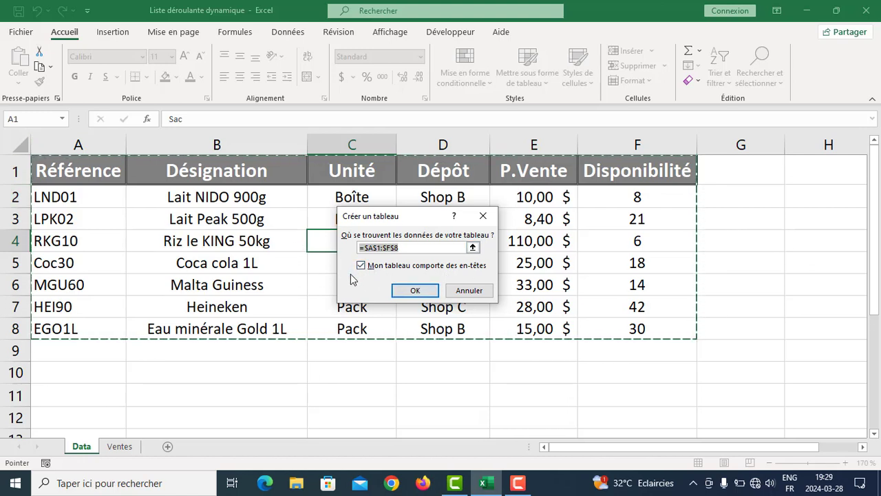
{"action": "left_click", "coordinate": [415, 290]}
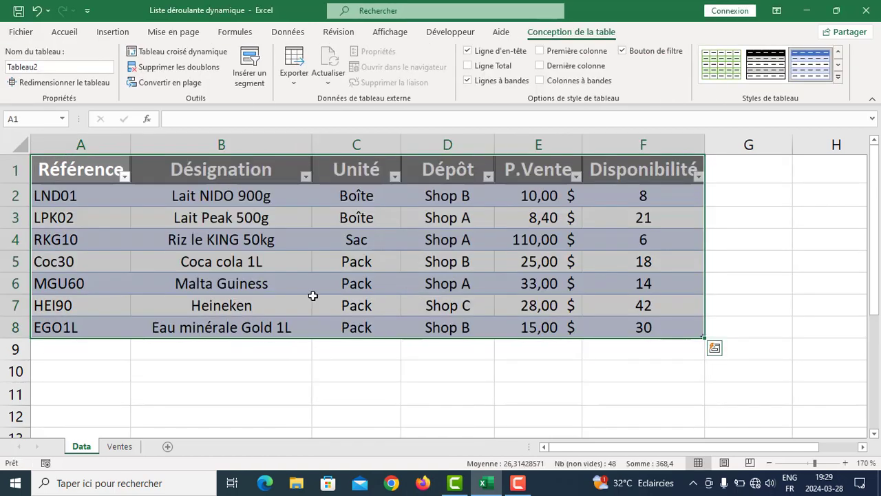
{"action": "left_click", "coordinate": [127, 240]}
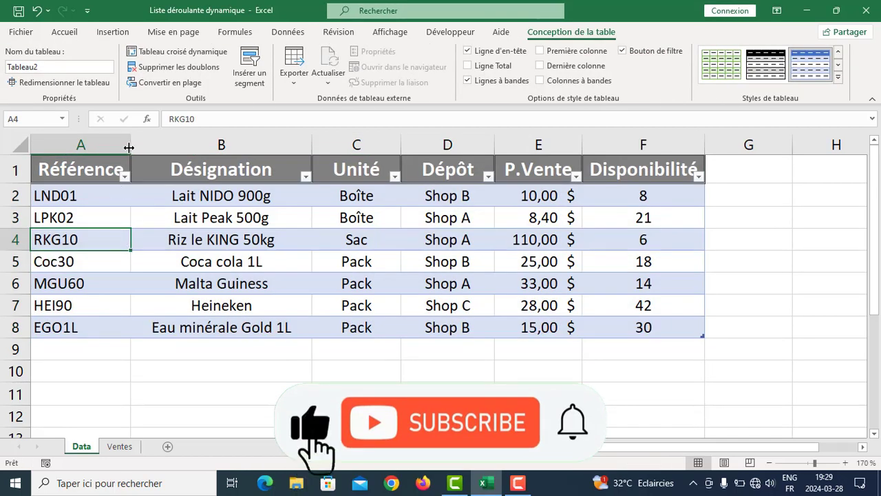
Widen the Référence, Désignation, P.Vente and Disponibilité columns of the product table so the headers clear the filter arrows
{"action": "left_click_drag", "start_coordinate": [130, 145], "coordinate": [150, 145]}
{"action": "left_click_drag", "start_coordinate": [331, 145], "coordinate": [340, 145]}
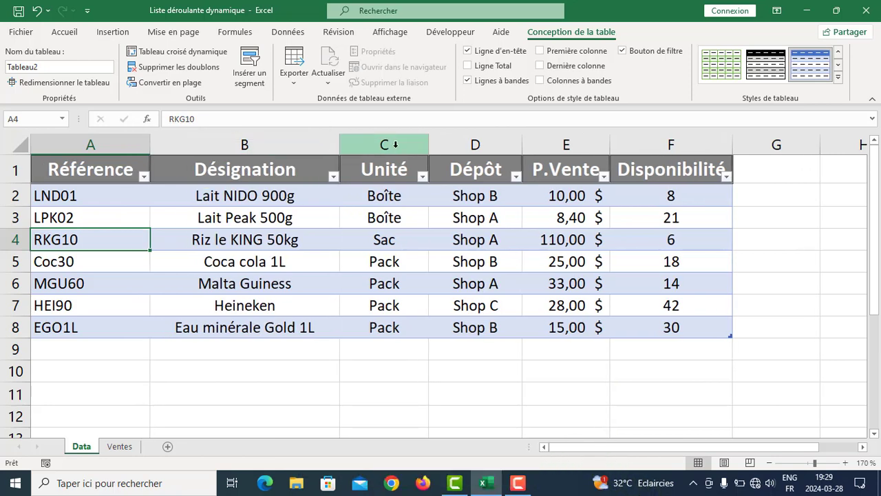
{"action": "left_click_drag", "start_coordinate": [610, 145], "coordinate": [629, 145]}
{"action": "left_click_drag", "start_coordinate": [750, 149], "coordinate": [771, 145]}
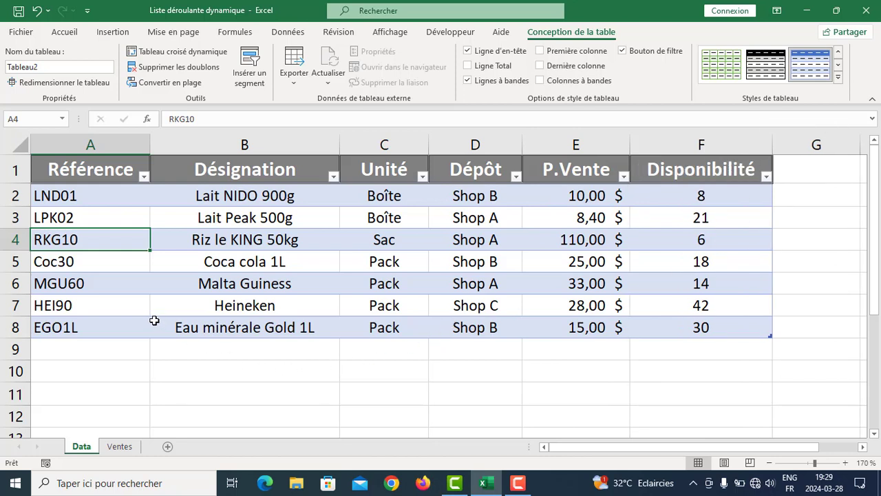
{"action": "left_click", "coordinate": [134, 300]}
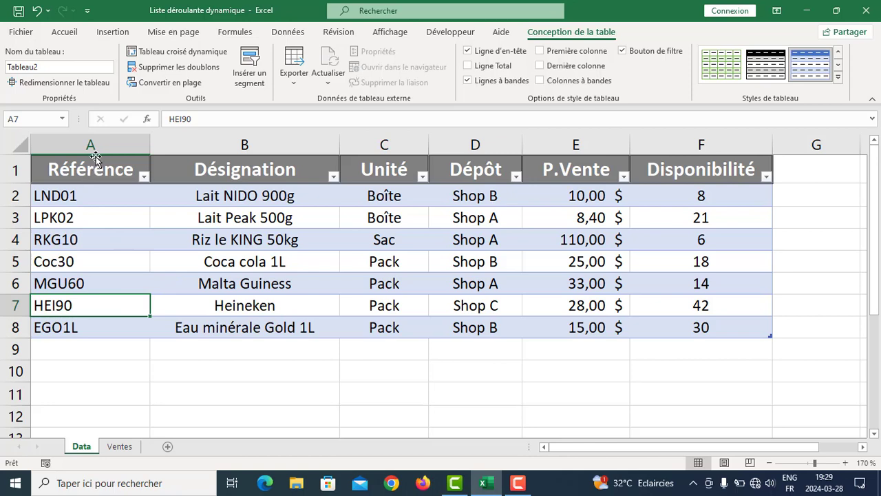
Name the product table's Désignation data cells B2:B8 on the Data sheet "Articles"
{"action": "left_click", "coordinate": [264, 155]}
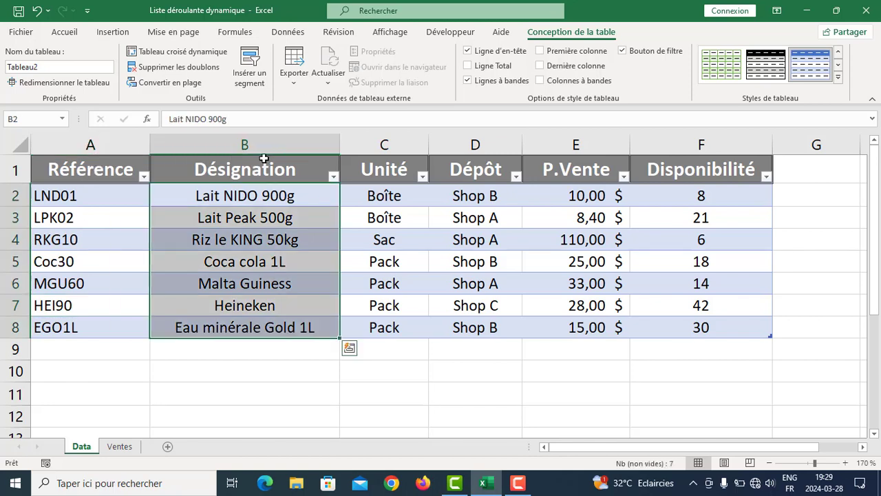
{"action": "left_click_drag", "start_coordinate": [245, 196], "coordinate": [256, 331]}
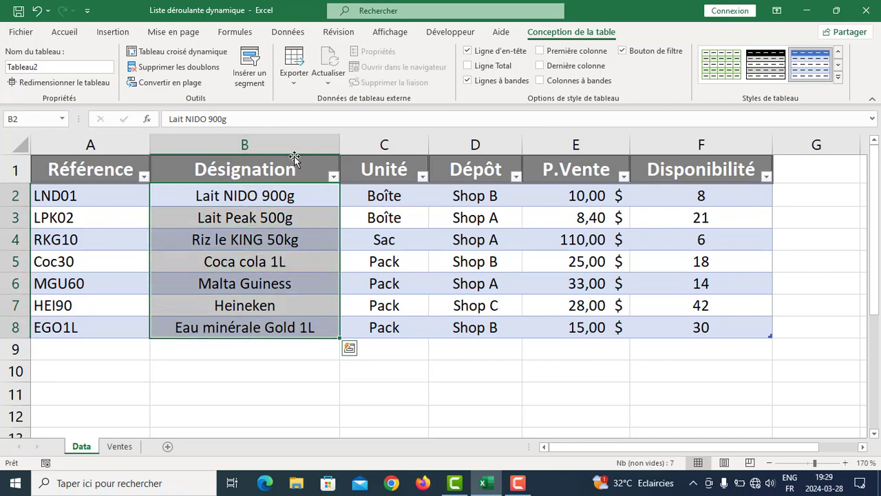
{"action": "left_click", "coordinate": [353, 156]}
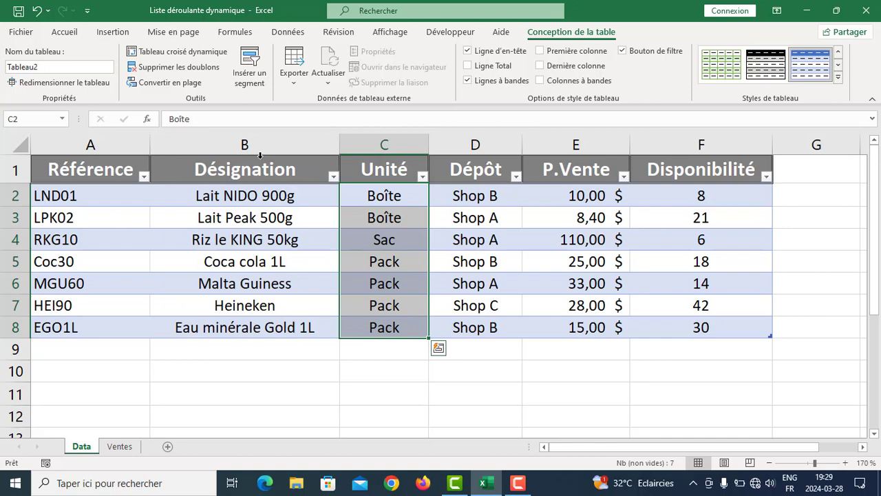
{"action": "left_click", "coordinate": [261, 156]}
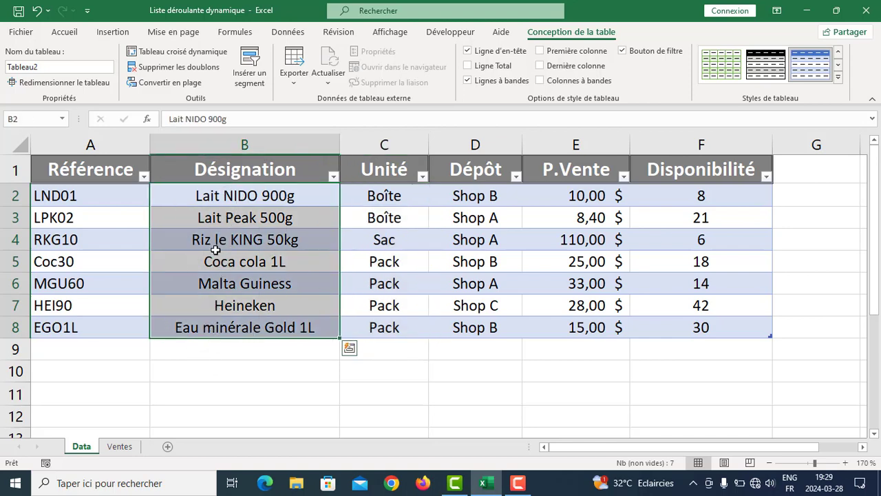
{"action": "left_click", "coordinate": [35, 117]}
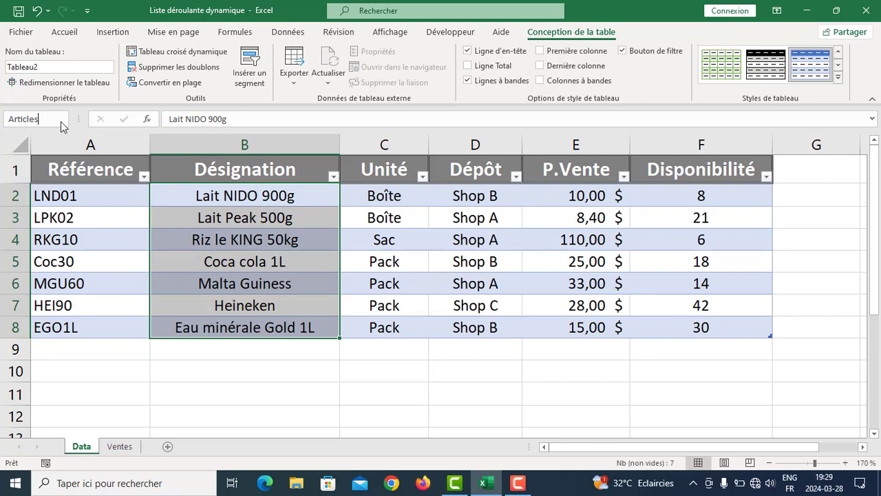
{"action": "key", "text": "Return"}
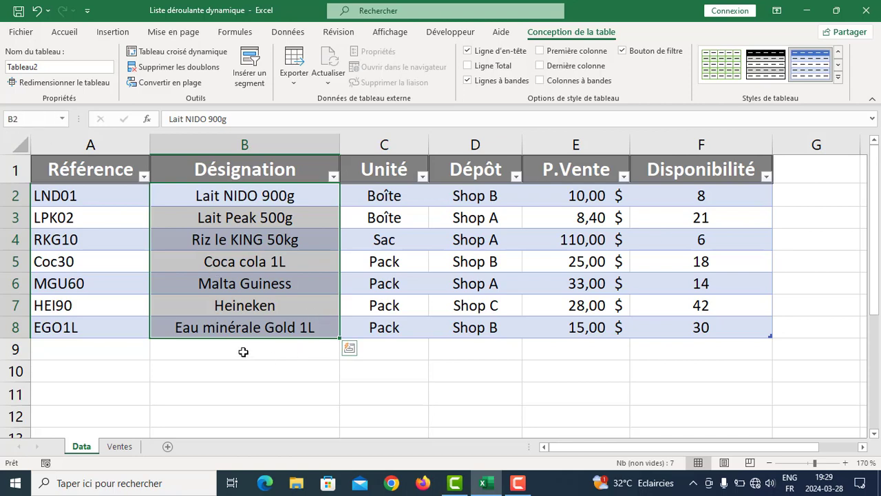
{"action": "left_click", "coordinate": [243, 352]}
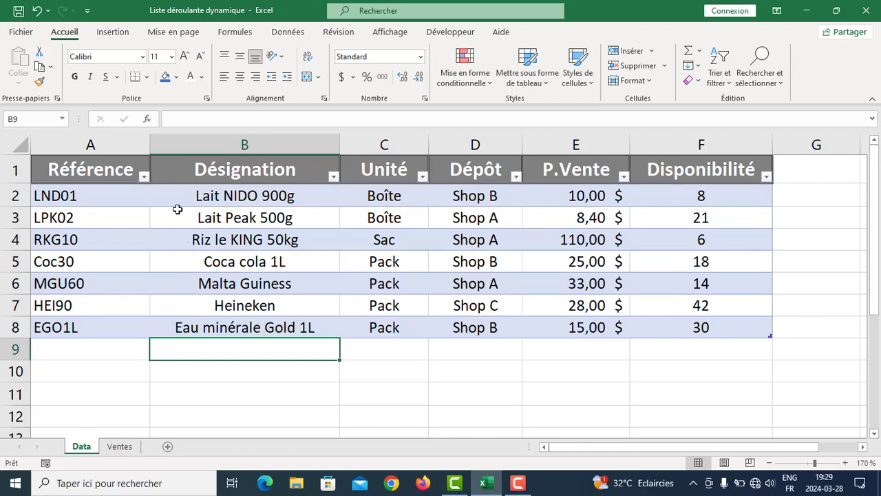
Inspect the reference of the defined name Articles in the Name Manager, then close it
{"action": "left_click", "coordinate": [235, 33]}
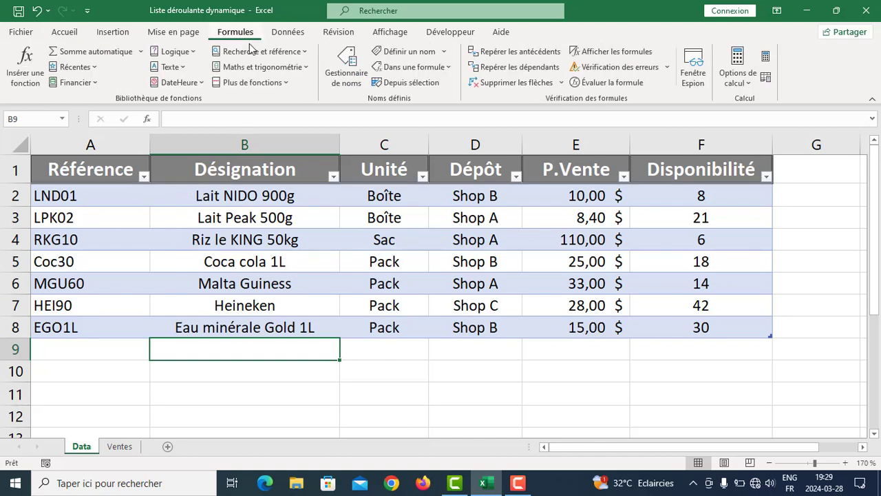
{"action": "left_click", "coordinate": [348, 77]}
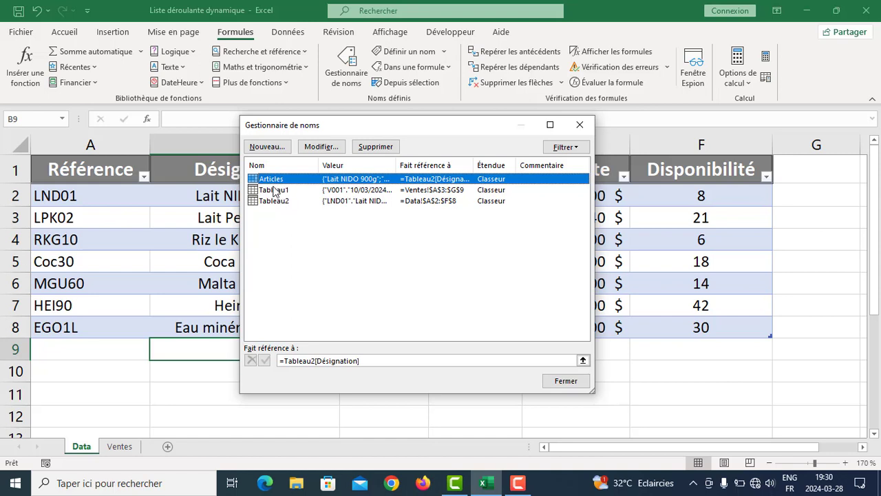
{"action": "left_click", "coordinate": [272, 190]}
{"action": "left_click", "coordinate": [272, 178]}
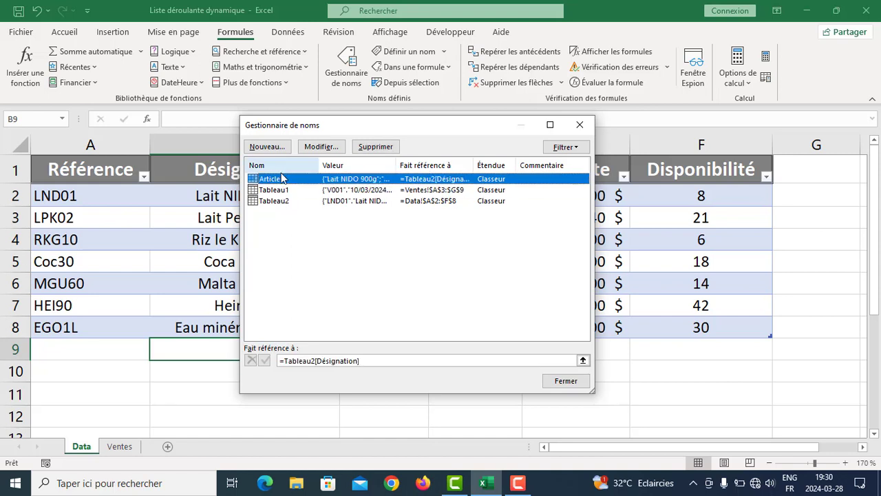
{"action": "left_click", "coordinate": [566, 380]}
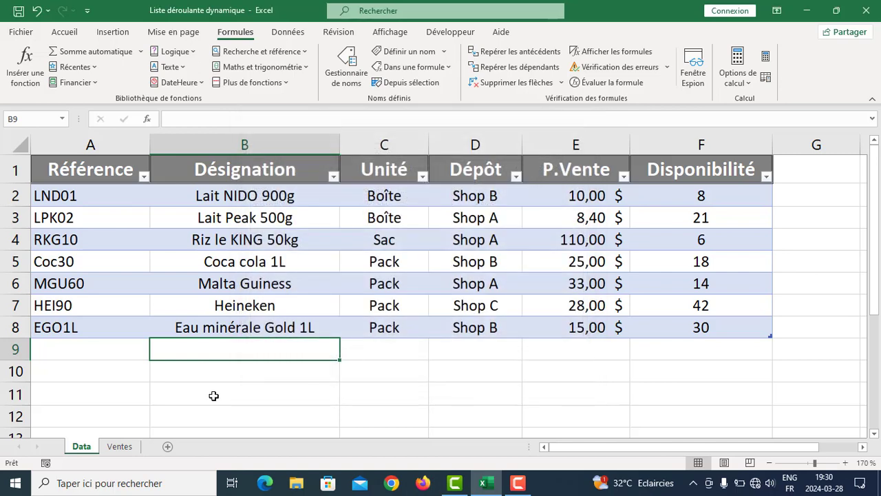
Open data validation for the Désignation cells C3:C9 on the Ventes sheet and allow a list (Liste)
{"action": "left_click", "coordinate": [120, 446]}
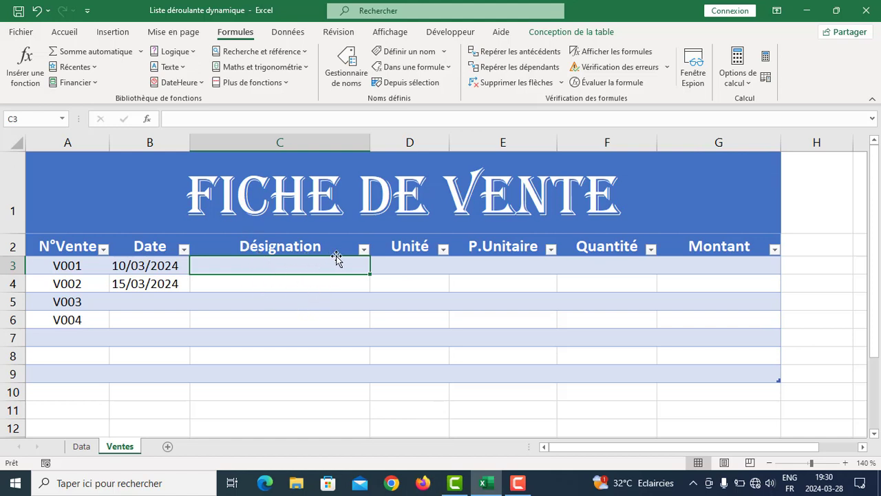
{"action": "left_click", "coordinate": [288, 232]}
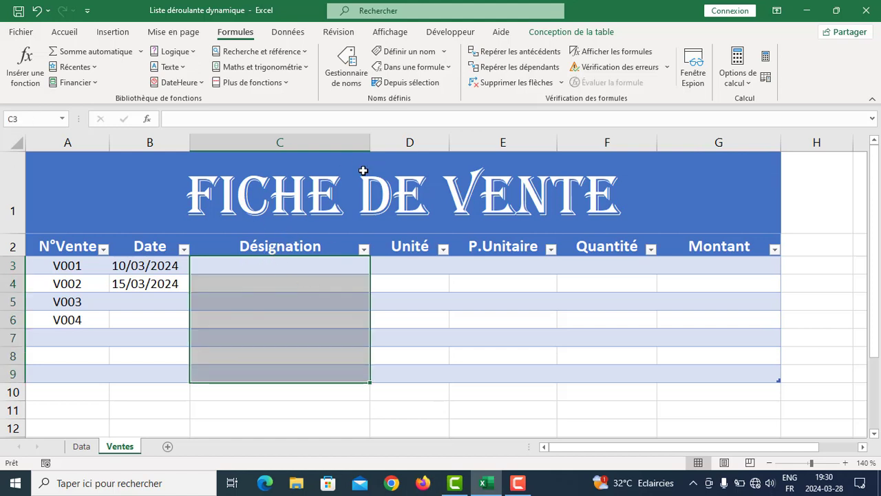
{"action": "left_click", "coordinate": [288, 32]}
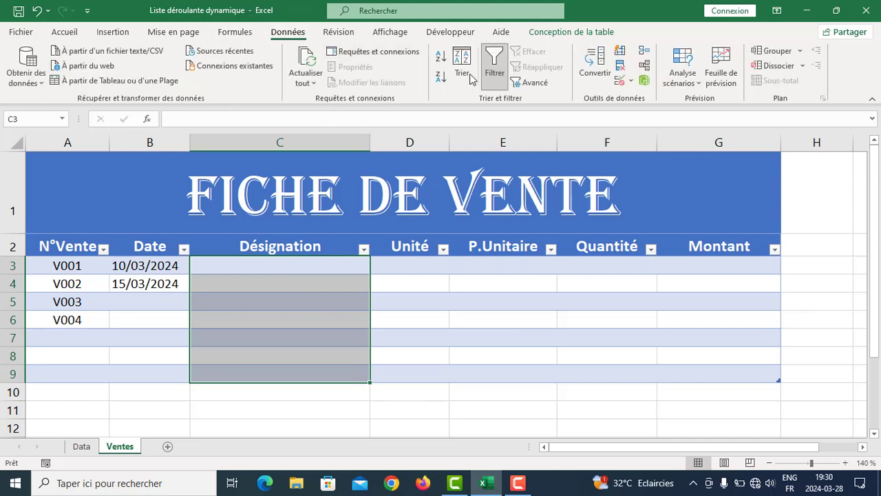
{"action": "left_click", "coordinate": [630, 82]}
{"action": "left_click", "coordinate": [664, 99]}
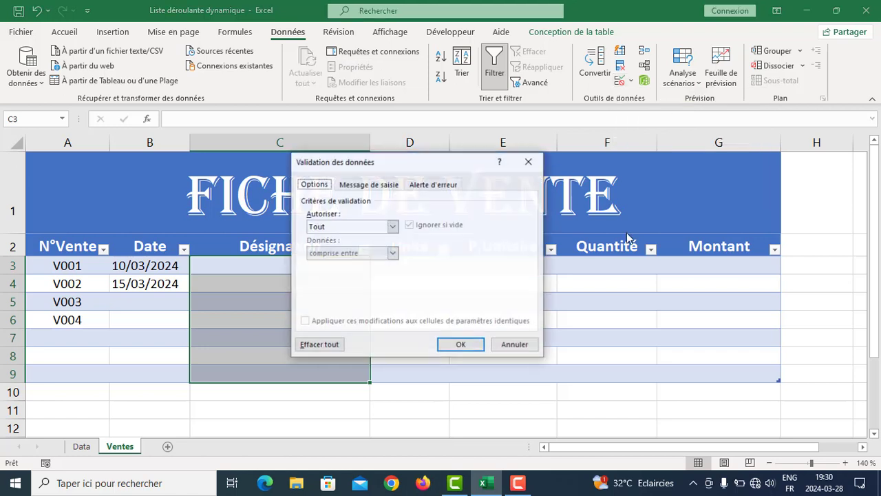
{"action": "left_click", "coordinate": [391, 226]}
{"action": "left_click", "coordinate": [367, 263]}
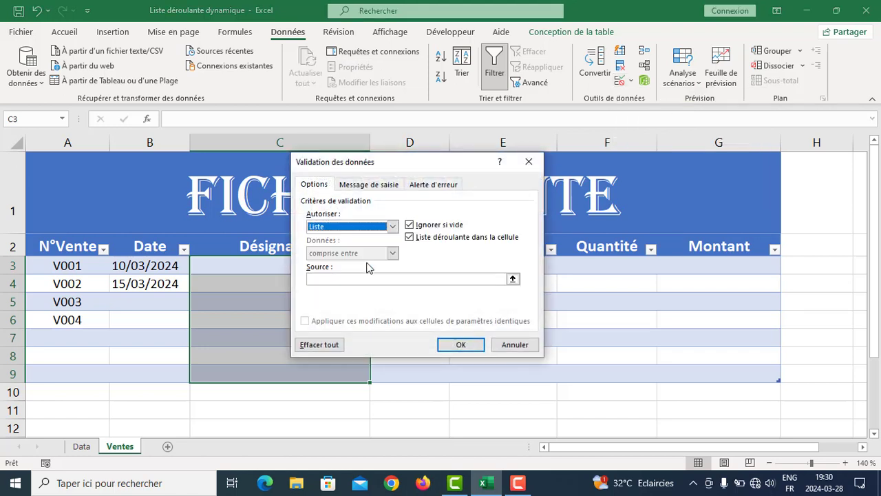
Set the validation list's source to =Data!$B$2:$B$8 and apply the rule
{"action": "left_click", "coordinate": [344, 279]}
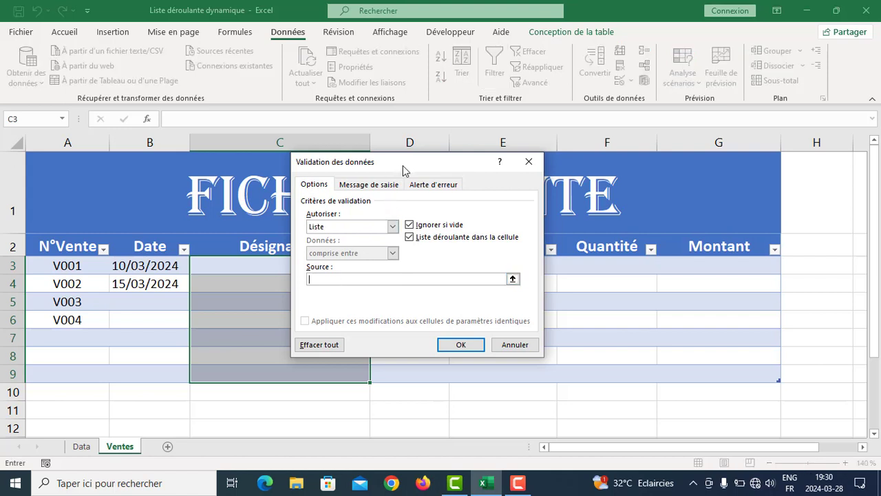
{"action": "left_click_drag", "start_coordinate": [402, 170], "coordinate": [552, 190]}
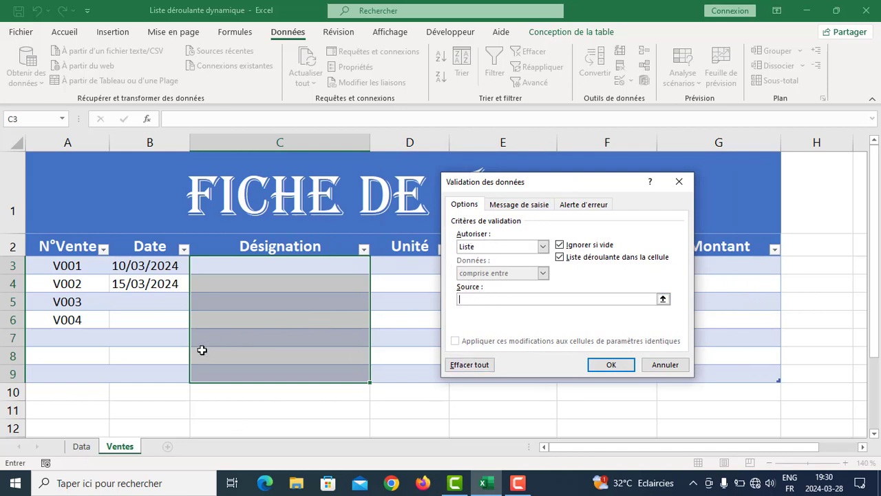
{"action": "left_click", "coordinate": [81, 448]}
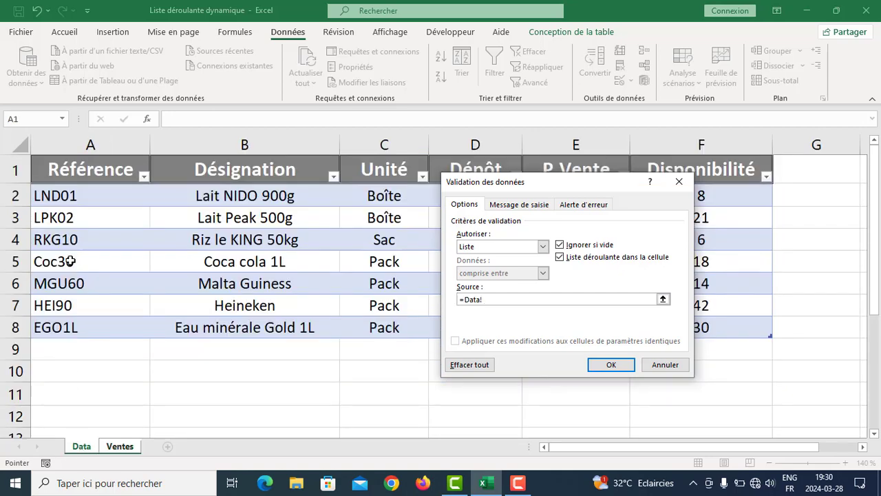
{"action": "left_click_drag", "start_coordinate": [225, 198], "coordinate": [229, 323]}
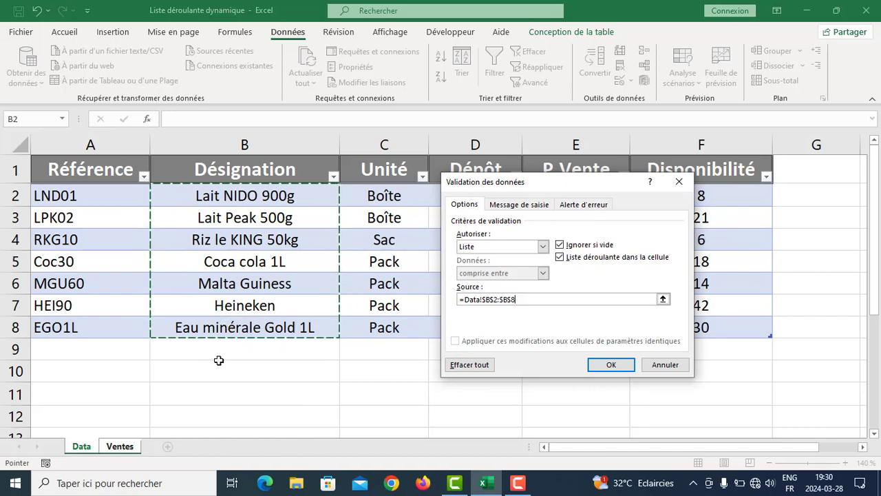
{"action": "left_click", "coordinate": [599, 366]}
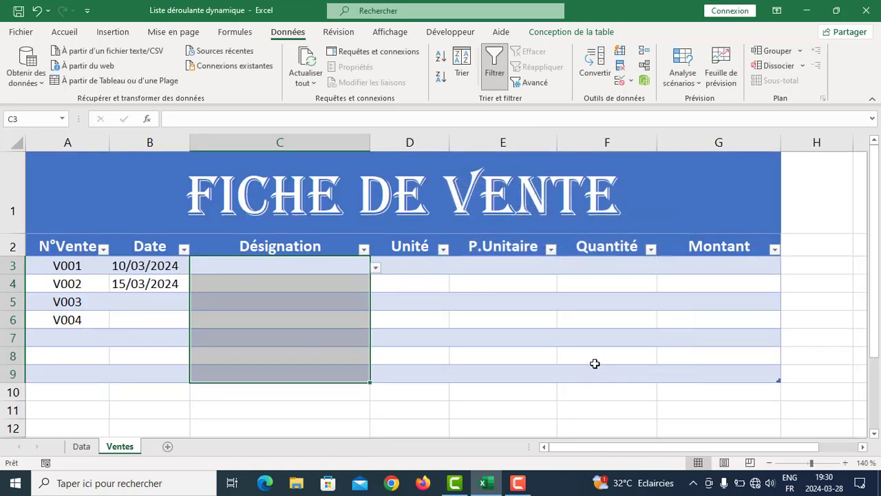
Choose Lait Peak 500g for sale V001, Malta Guiness for V002 and Heineken for V004 from the Désignation drop-down lists
{"action": "left_click", "coordinate": [290, 267]}
{"action": "left_click", "coordinate": [375, 267]}
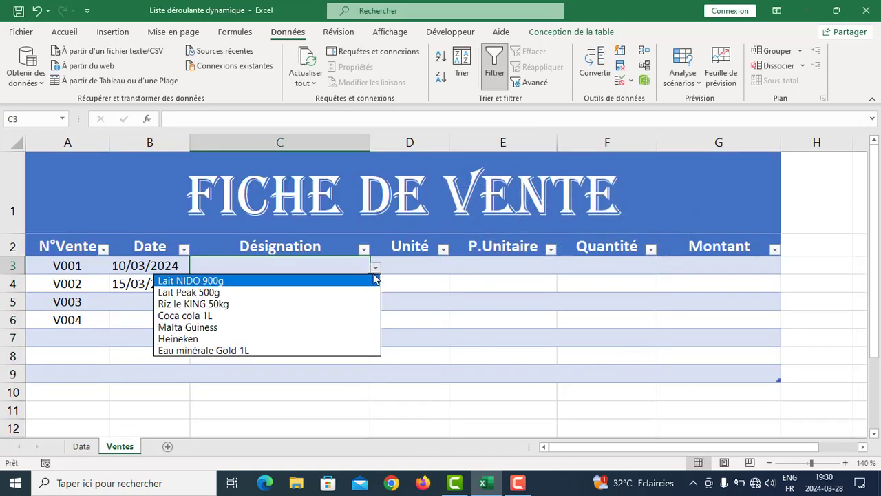
{"action": "left_click", "coordinate": [323, 291]}
{"action": "left_click", "coordinate": [338, 286]}
{"action": "left_click", "coordinate": [375, 285]}
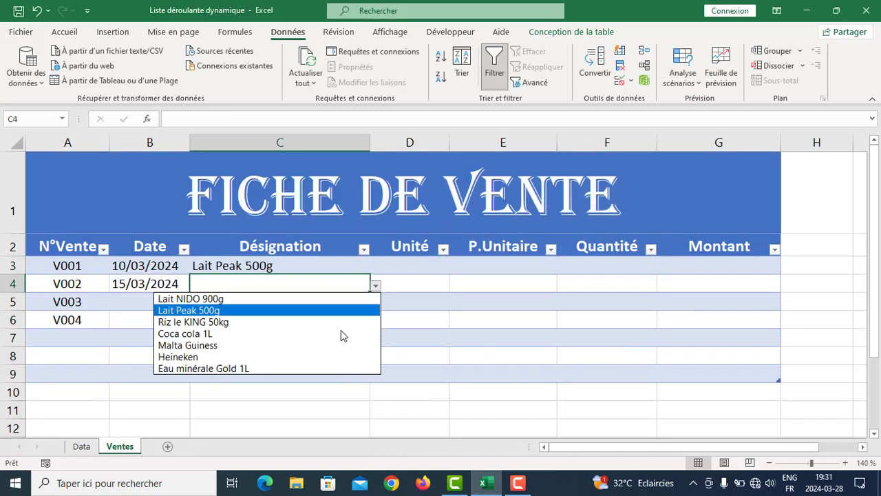
{"action": "left_click", "coordinate": [335, 346]}
{"action": "left_click", "coordinate": [347, 321]}
{"action": "left_click", "coordinate": [375, 321]}
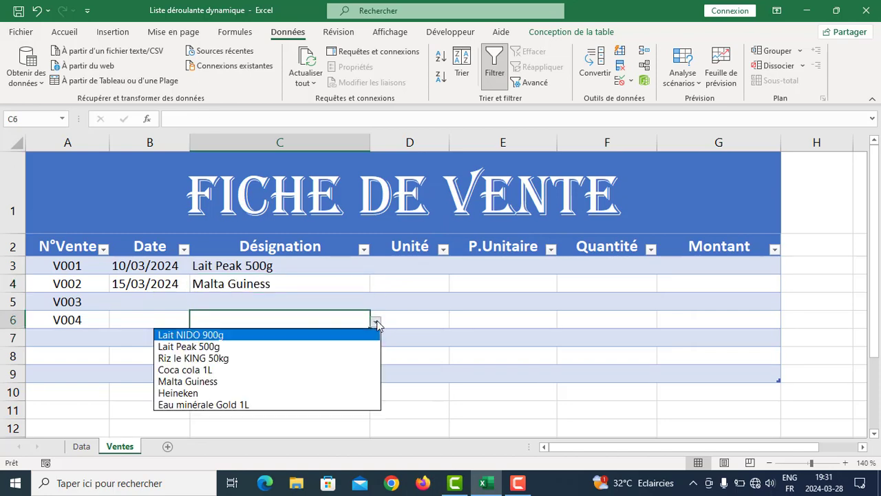
{"action": "left_click", "coordinate": [318, 392]}
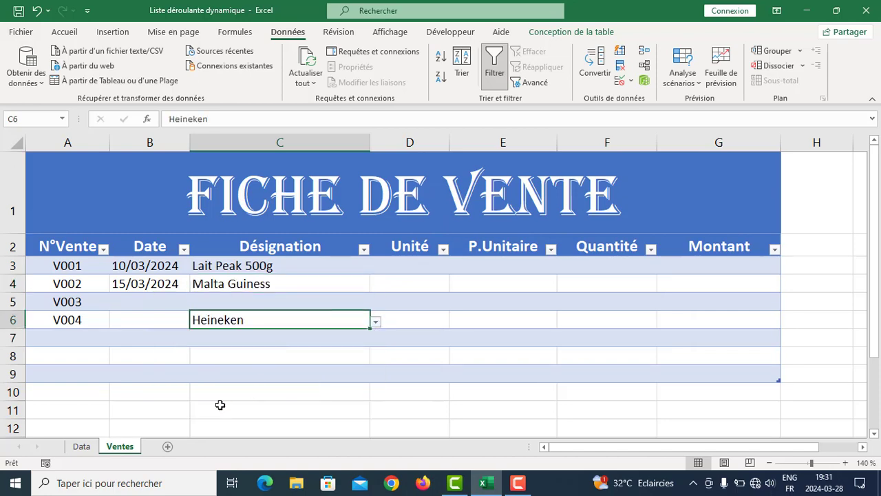
Add the product "Spaguetti 100 Gold" in cell B9, directly below the product table on the Data sheet
{"action": "left_click", "coordinate": [83, 447]}
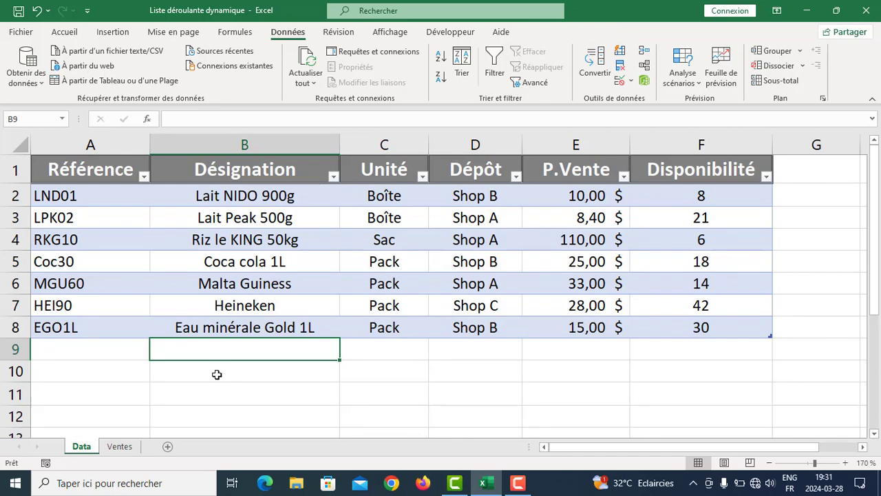
{"action": "type", "text": "Spa"}
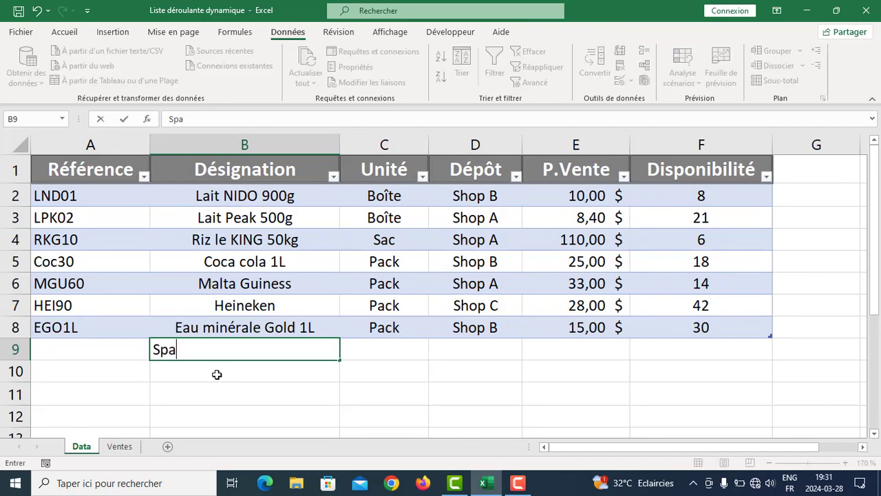
{"action": "type", "text": "guetti 1"}
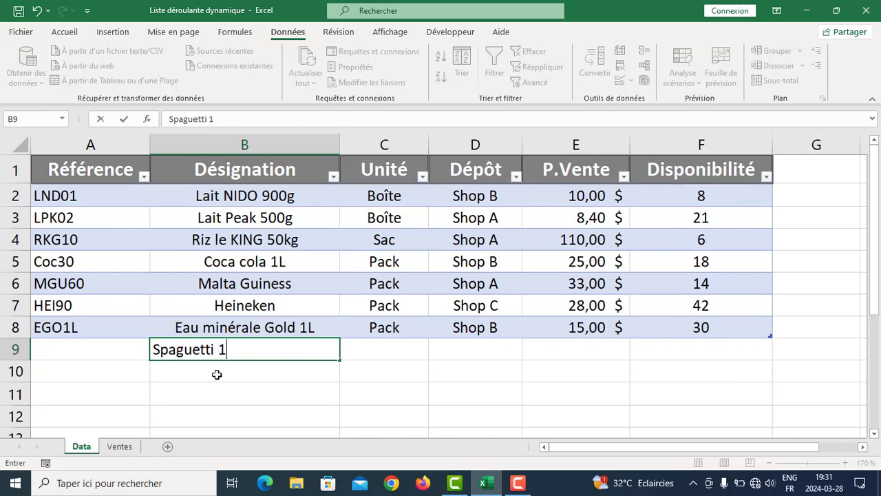
{"action": "type", "text": "00 Gold"}
{"action": "key", "text": "Return"}
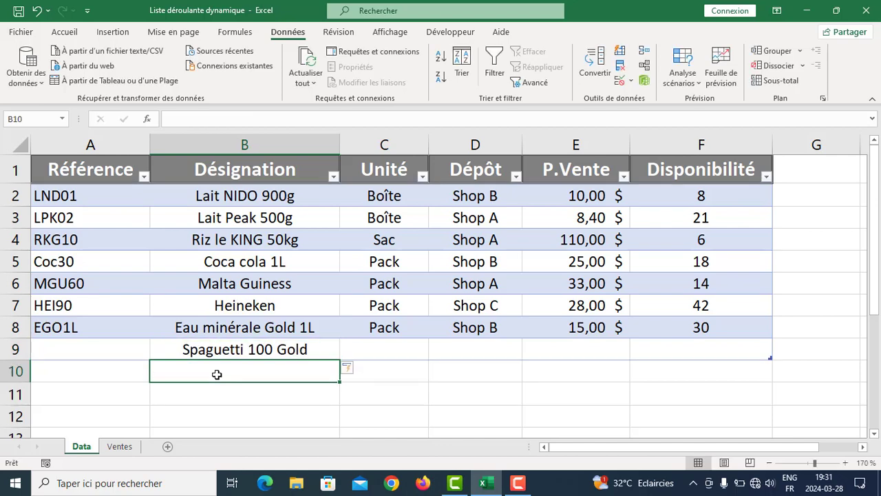
Check the Désignation drop-down lists in C7 and C5 on the Ventes sheet for the newly added product
{"action": "left_click", "coordinate": [121, 447]}
{"action": "left_click", "coordinate": [234, 333]}
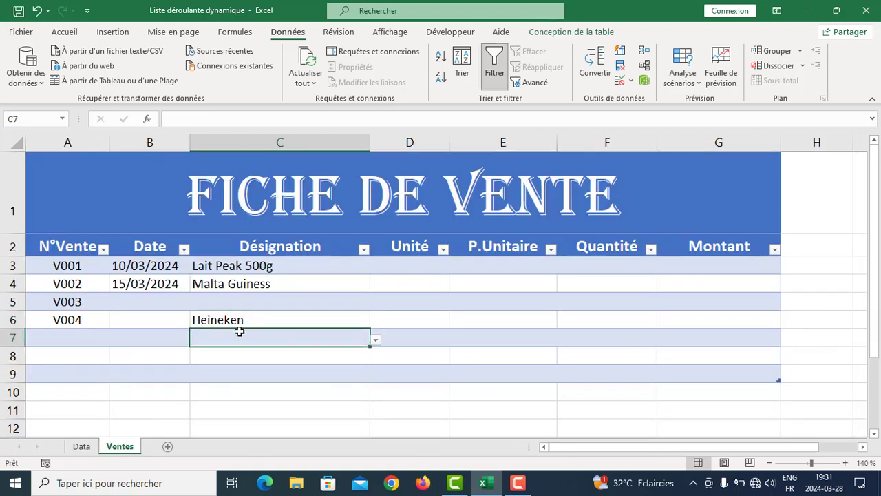
{"action": "left_click", "coordinate": [375, 342]}
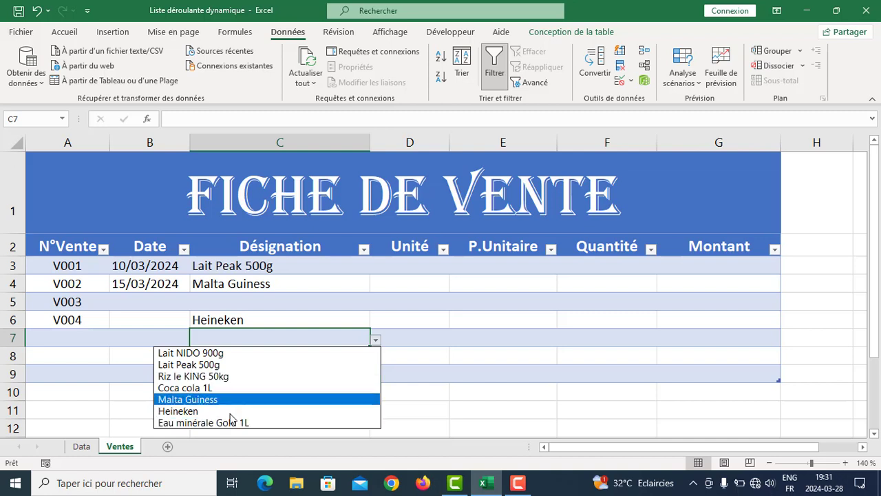
{"action": "left_click", "coordinate": [268, 302]}
{"action": "left_click", "coordinate": [375, 304]}
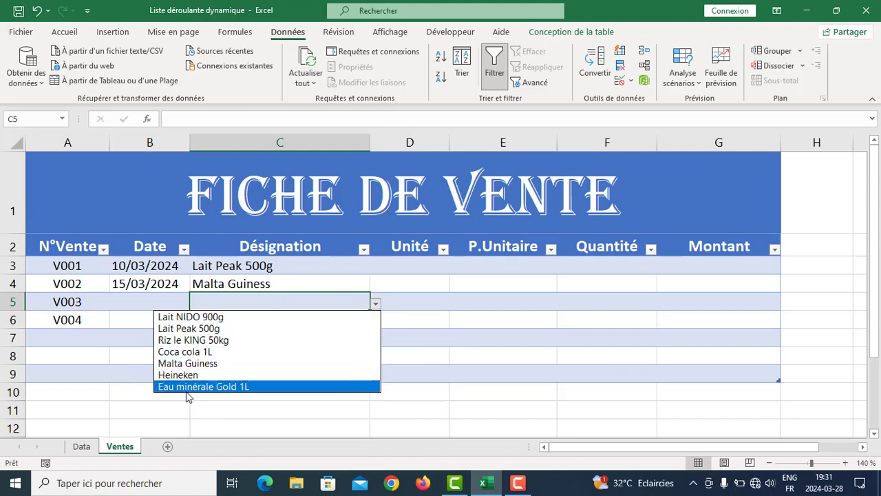
{"action": "key", "text": "Escape"}
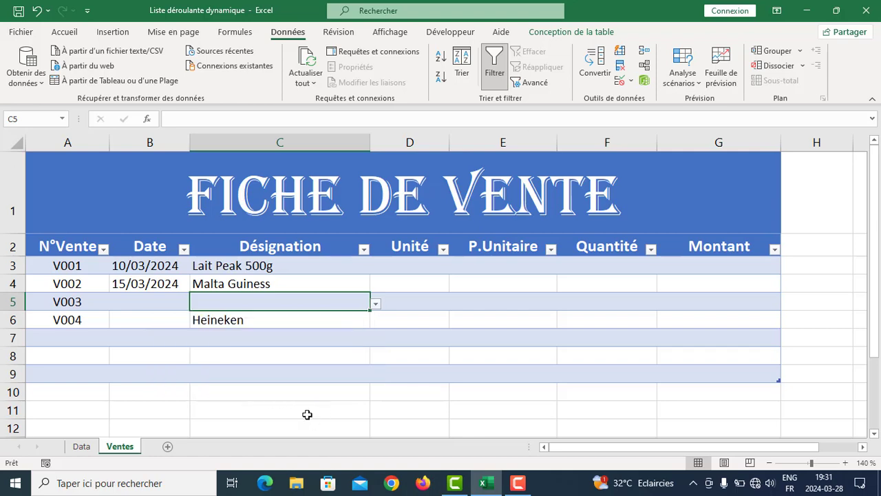
Undo the entry of the product "Spaguetti 100 Gold" below the product table on the Data sheet
{"action": "left_click", "coordinate": [81, 446]}
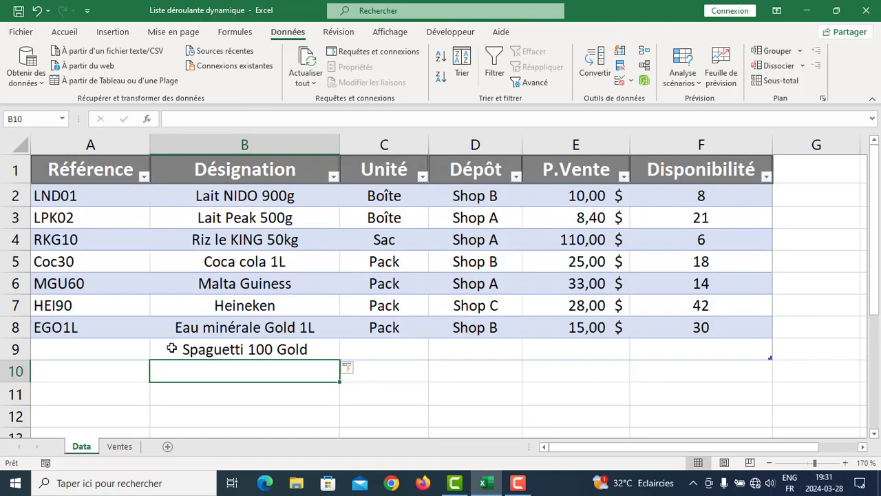
{"action": "left_click", "coordinate": [39, 15]}
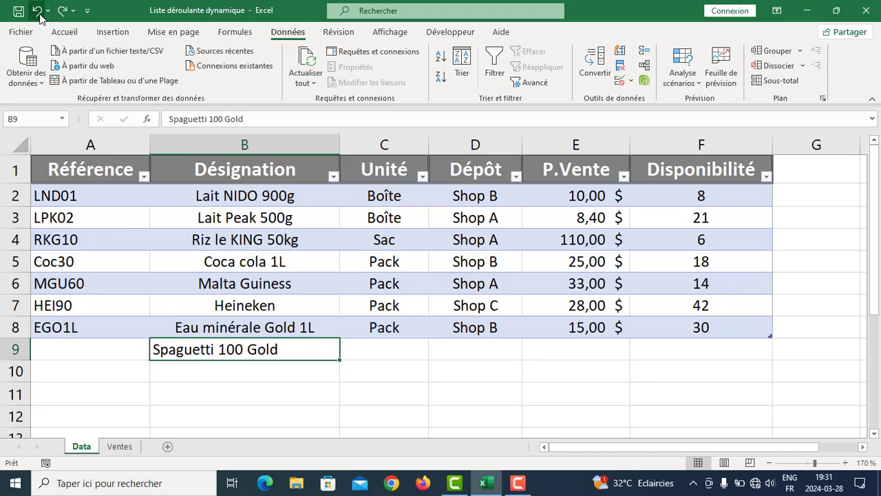
{"action": "left_click", "coordinate": [40, 15]}
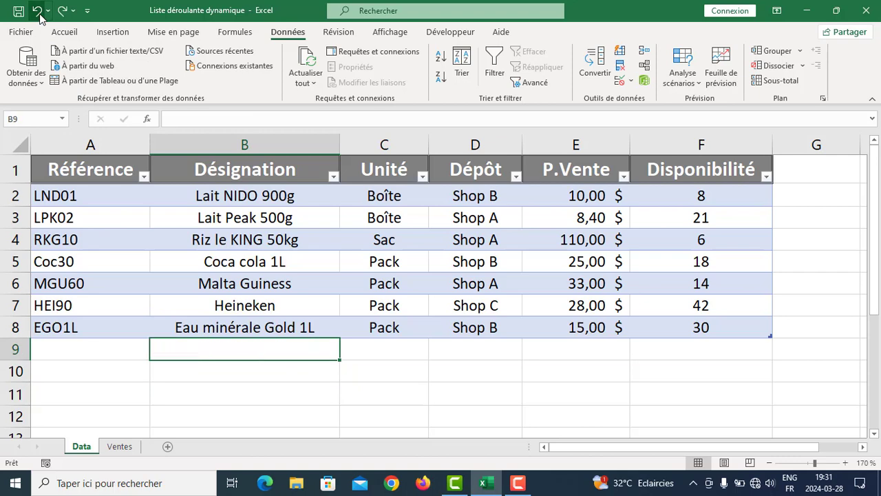
{"action": "left_click", "coordinate": [331, 396]}
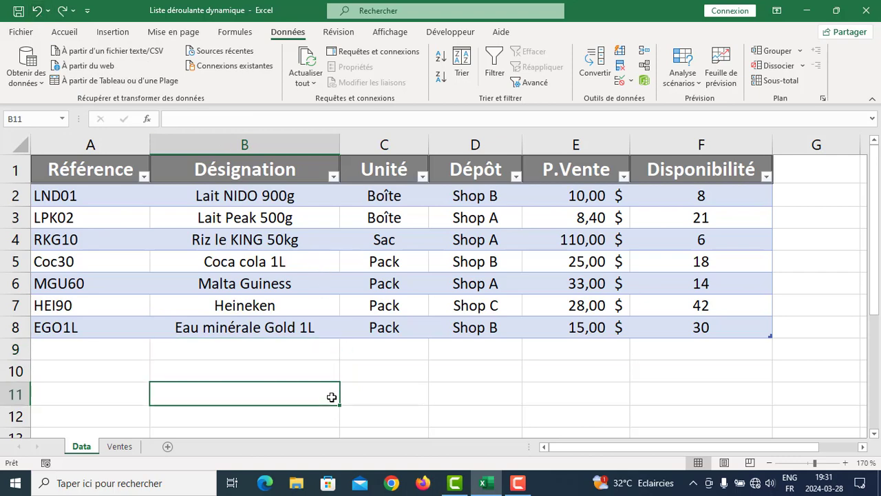
Change the list validation source of Désignation cells C3:C9 on the Ventes sheet to the defined name Articles and apply it
{"action": "left_click", "coordinate": [120, 446]}
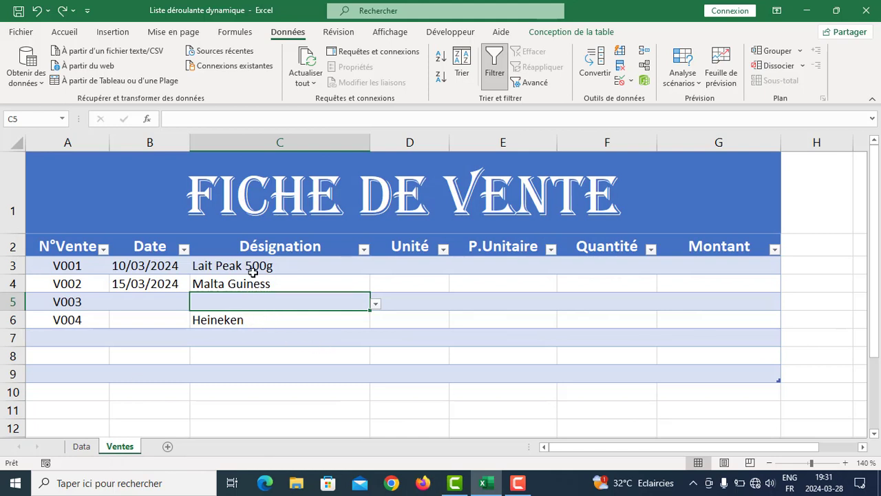
{"action": "left_click", "coordinate": [244, 234]}
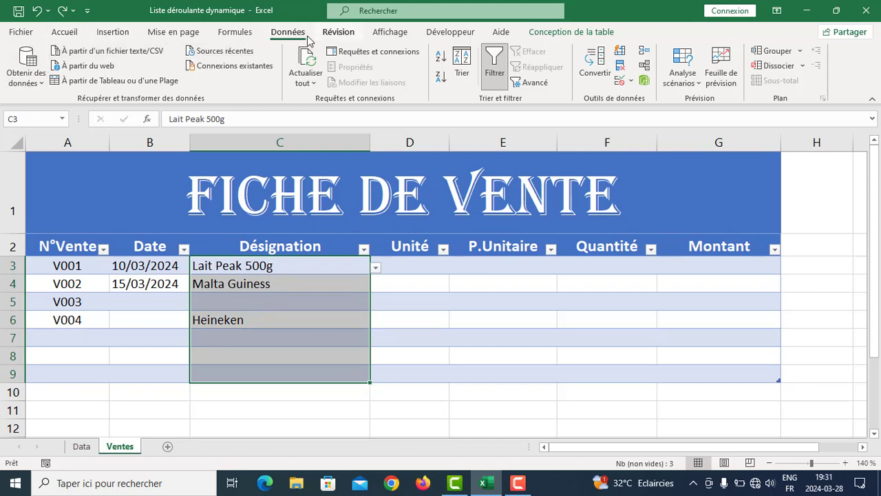
{"action": "left_click", "coordinate": [632, 82]}
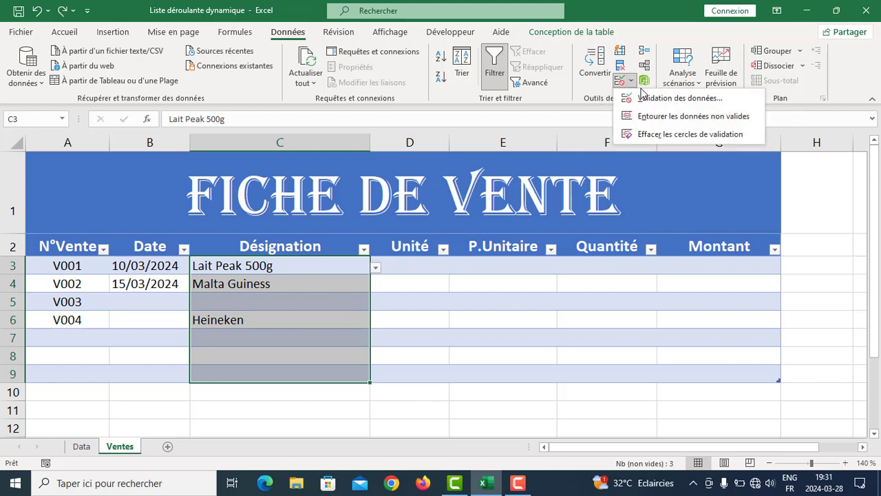
{"action": "left_click", "coordinate": [663, 100]}
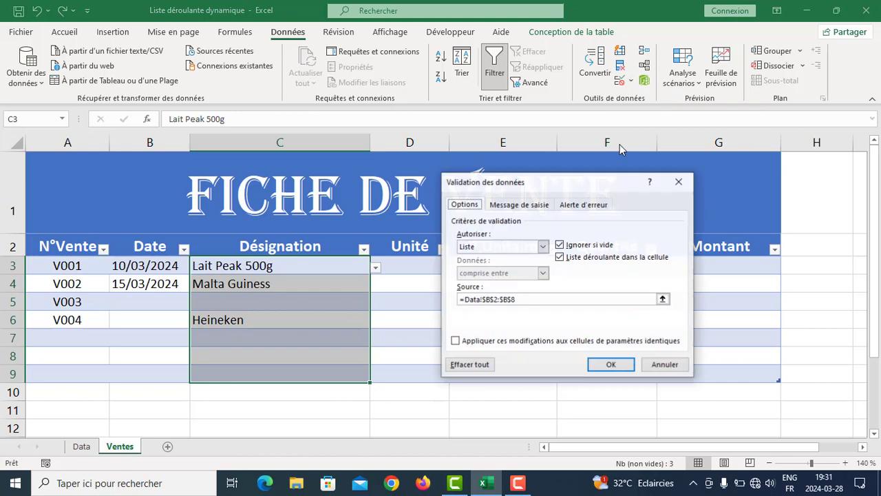
{"action": "left_click", "coordinate": [544, 247]}
{"action": "left_click", "coordinate": [544, 247]}
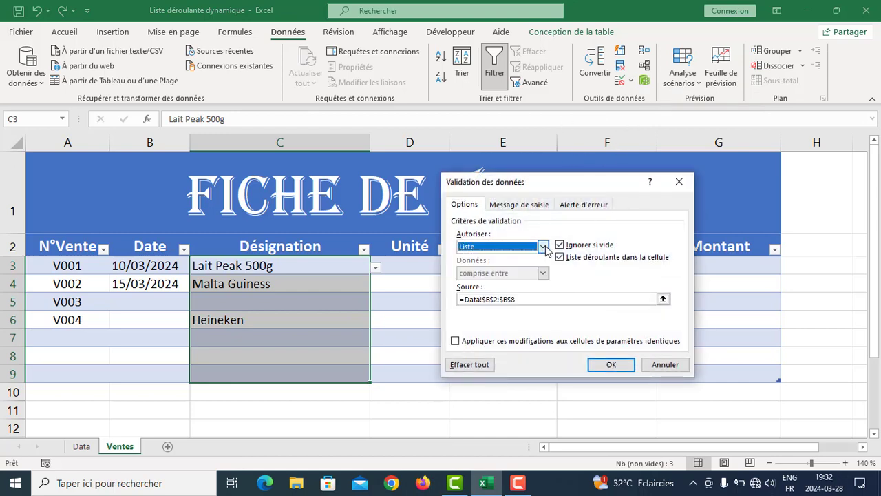
{"action": "left_click", "coordinate": [547, 299]}
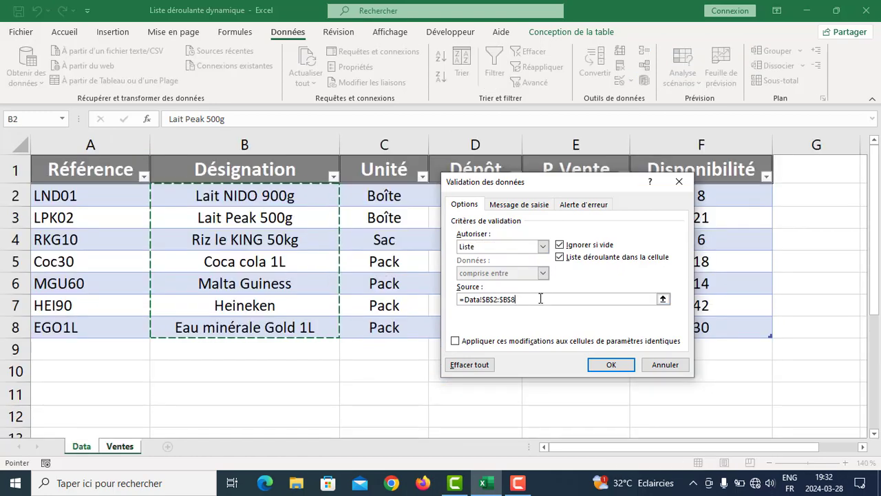
{"action": "left_click_drag", "start_coordinate": [541, 298], "coordinate": [454, 309]}
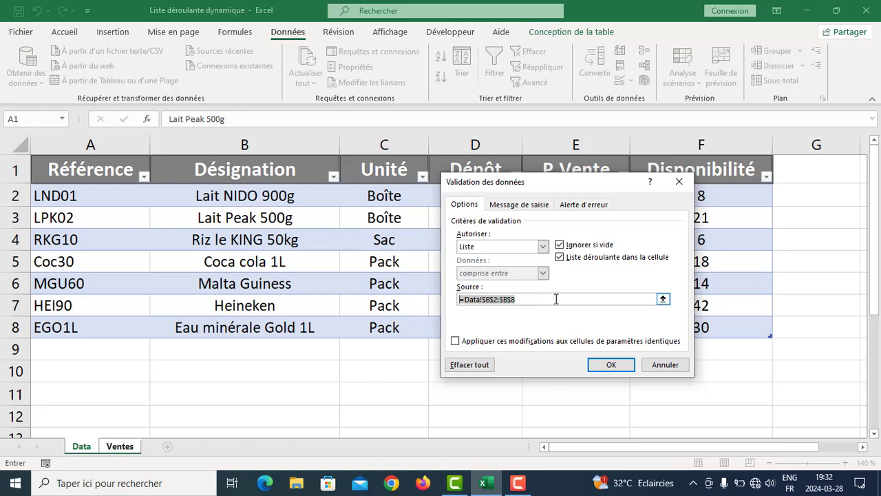
{"action": "key", "text": "F3"}
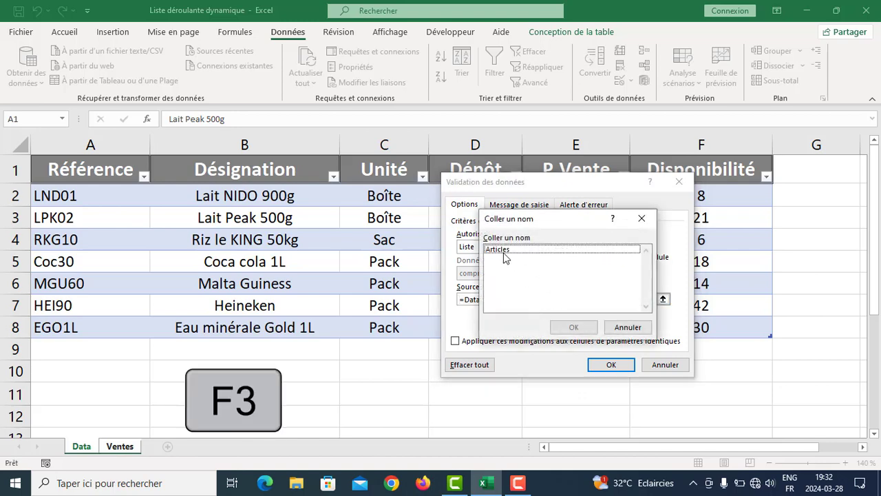
{"action": "left_click", "coordinate": [501, 251]}
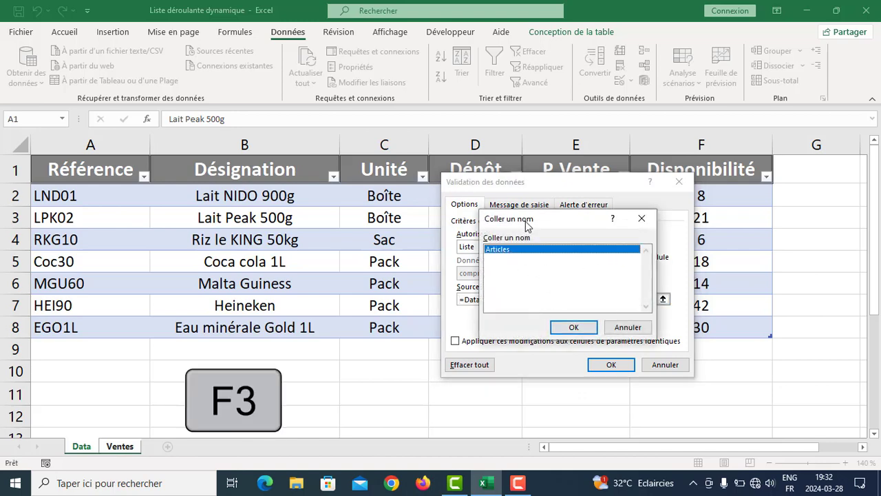
{"action": "left_click_drag", "start_coordinate": [526, 222], "coordinate": [495, 146]}
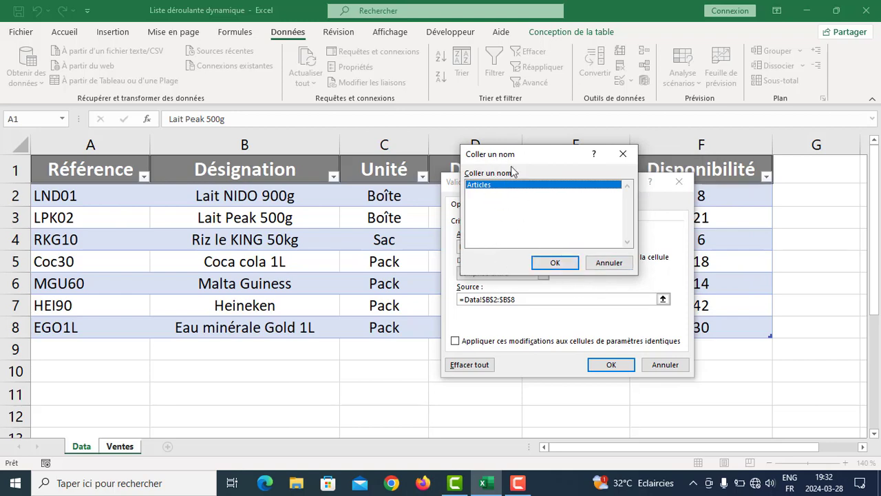
{"action": "left_click", "coordinate": [554, 263]}
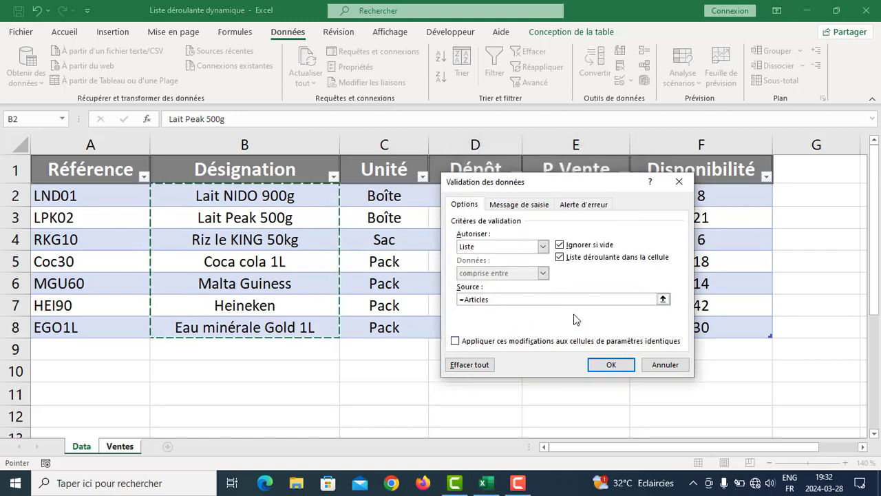
{"action": "left_click", "coordinate": [609, 366]}
Clear the product entries from Désignation cells C3:C9 on the Ventes sheet
{"action": "left_click", "coordinate": [236, 351]}
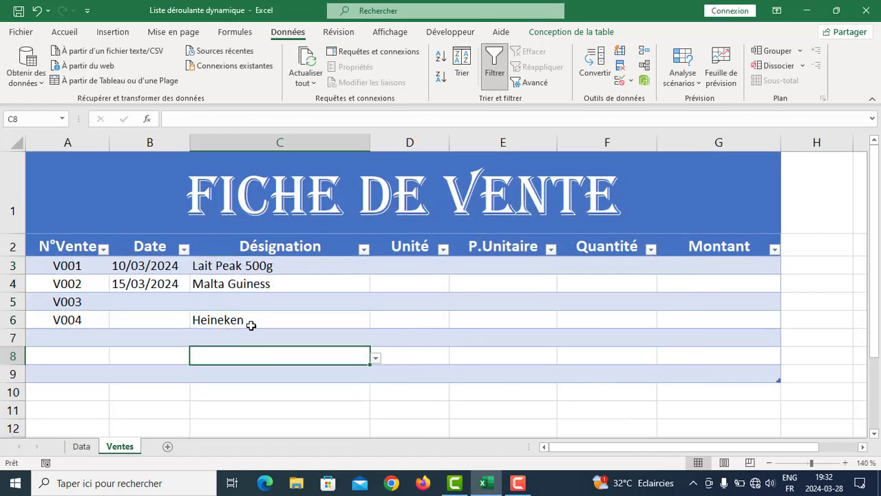
{"action": "left_click", "coordinate": [337, 264]}
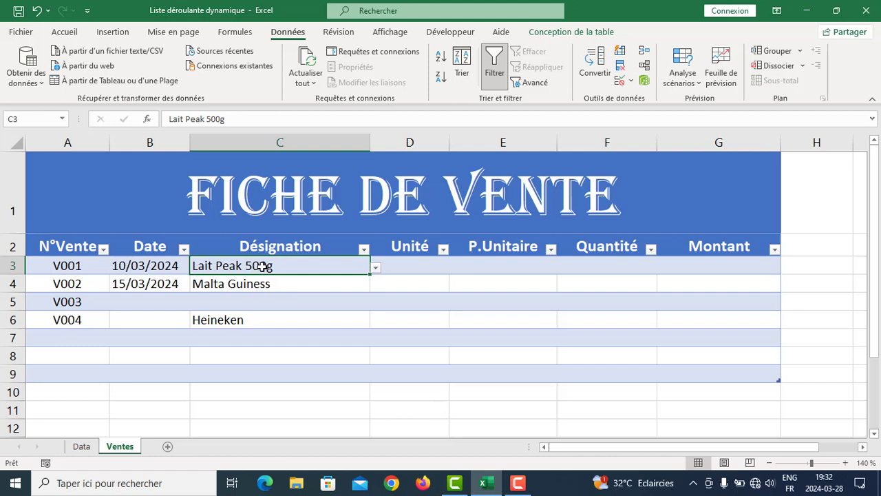
{"action": "left_click_drag", "start_coordinate": [266, 266], "coordinate": [262, 373]}
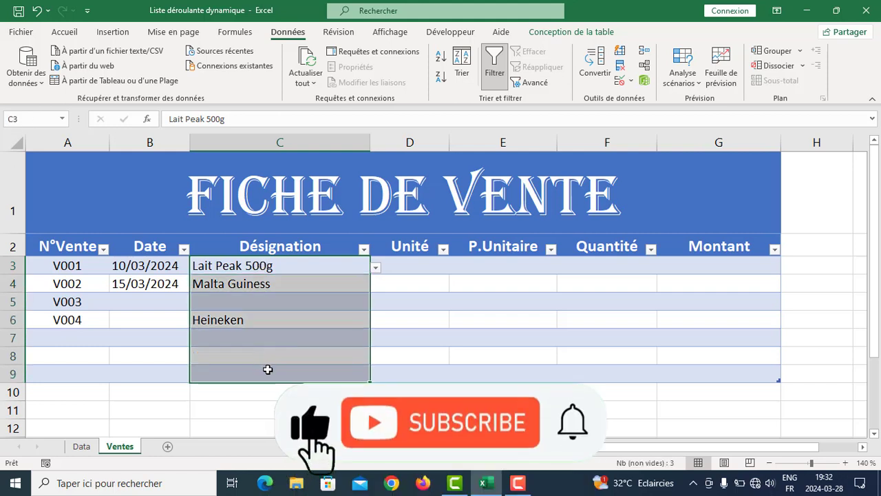
{"action": "key", "text": "Delete"}
Choose Lait NIDO 900g for sale V001 and Coca cola 1L for V002 from the Désignation drop-down lists
{"action": "left_click", "coordinate": [282, 267]}
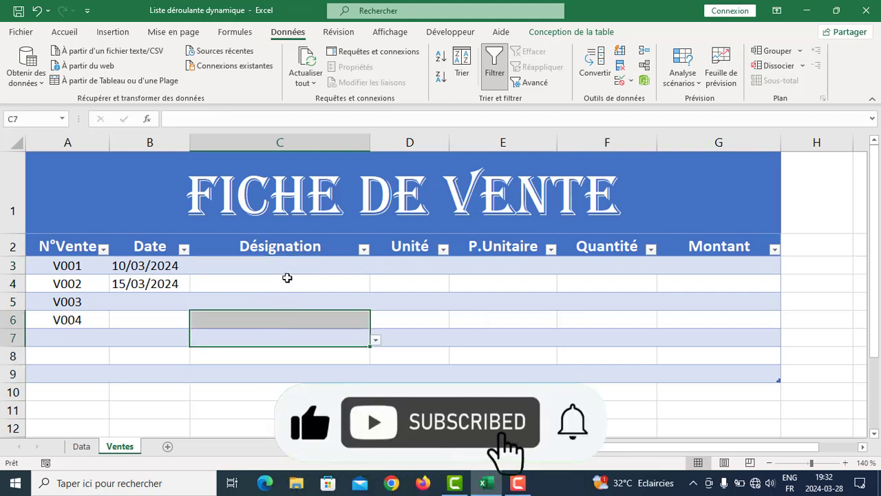
{"action": "left_click", "coordinate": [376, 269]}
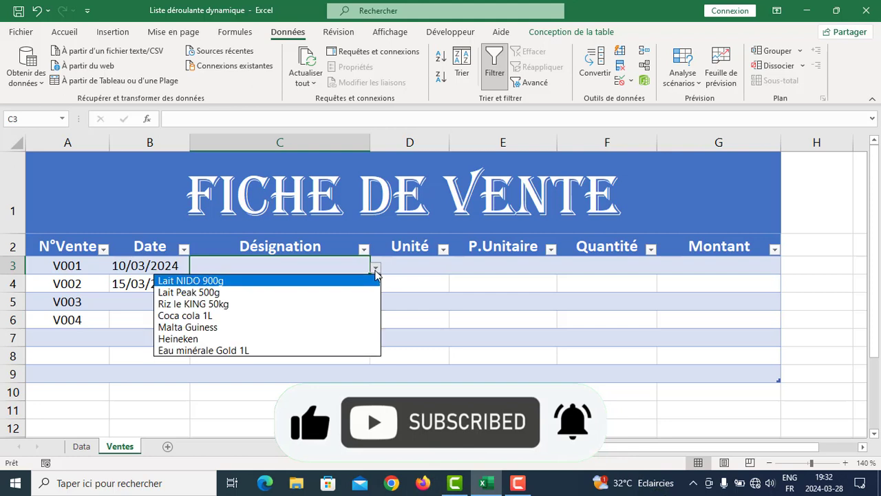
{"action": "left_click", "coordinate": [320, 282]}
{"action": "left_click", "coordinate": [322, 283]}
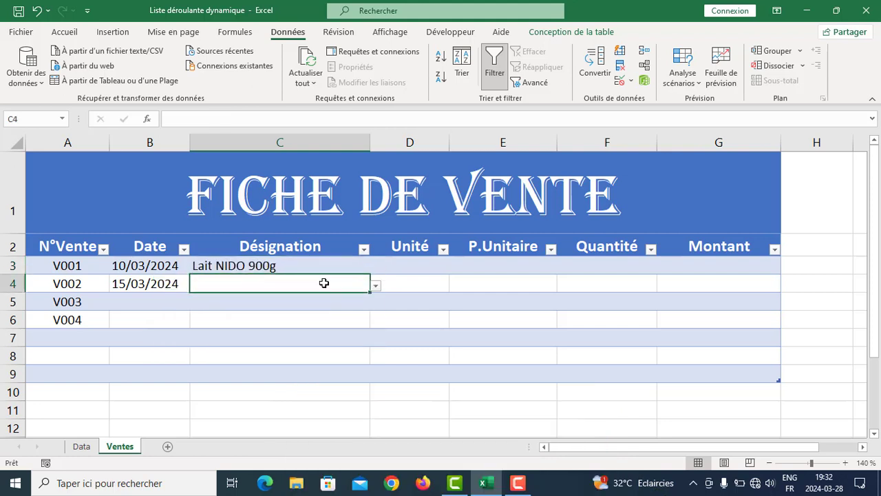
{"action": "left_click", "coordinate": [375, 285]}
{"action": "left_click", "coordinate": [345, 335]}
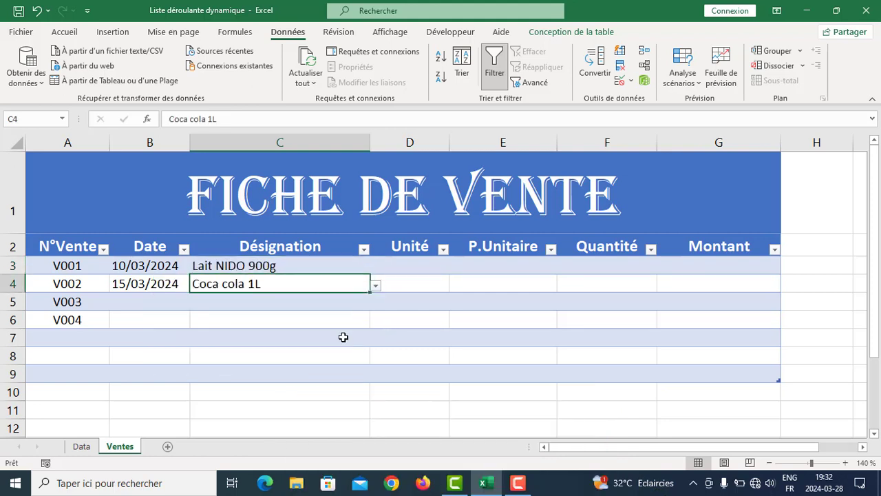
Add the product "Spaguetti 900 Gold" in cell B9, directly below the product table on the Data sheet
{"action": "left_click", "coordinate": [81, 446]}
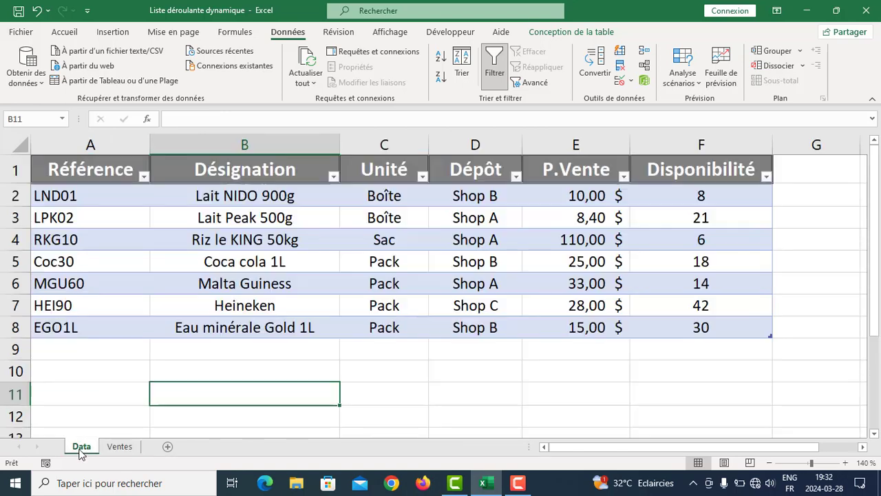
{"action": "left_click", "coordinate": [217, 353]}
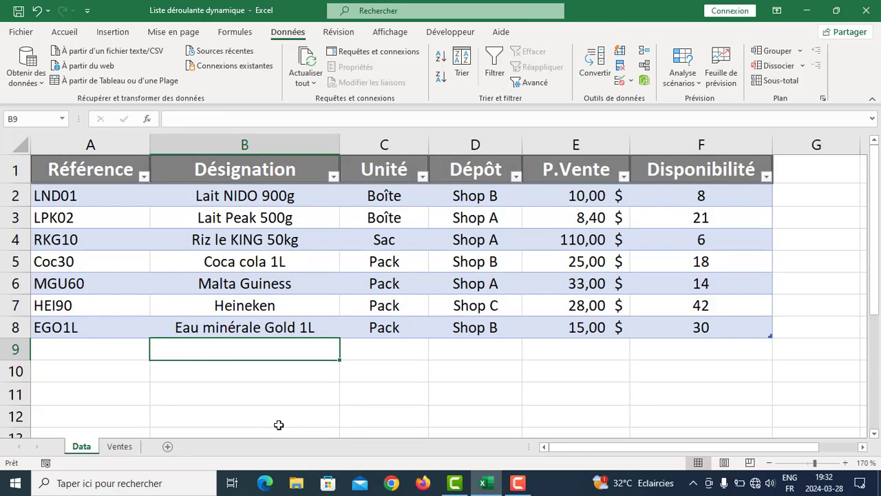
{"action": "type", "text": "Sa"}
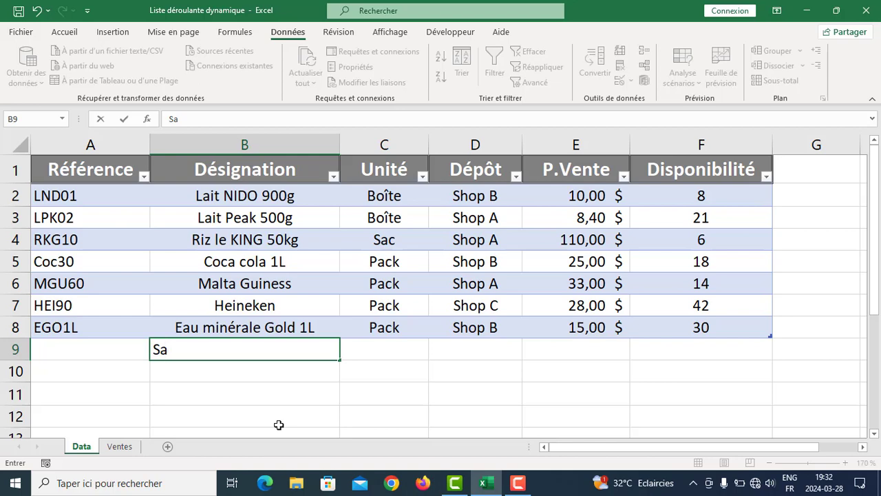
{"action": "type", "text": "pagu"}
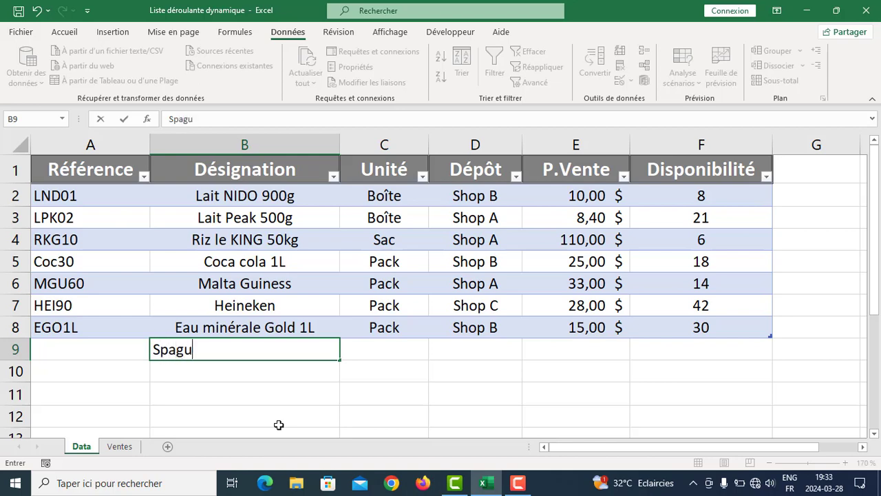
{"action": "type", "text": "etti 900 G"}
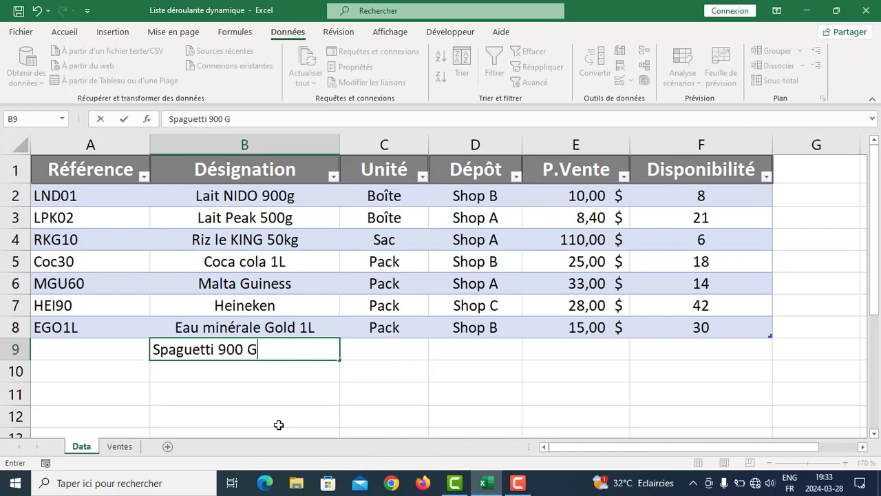
{"action": "type", "text": "old"}
{"action": "key", "text": "Left"}
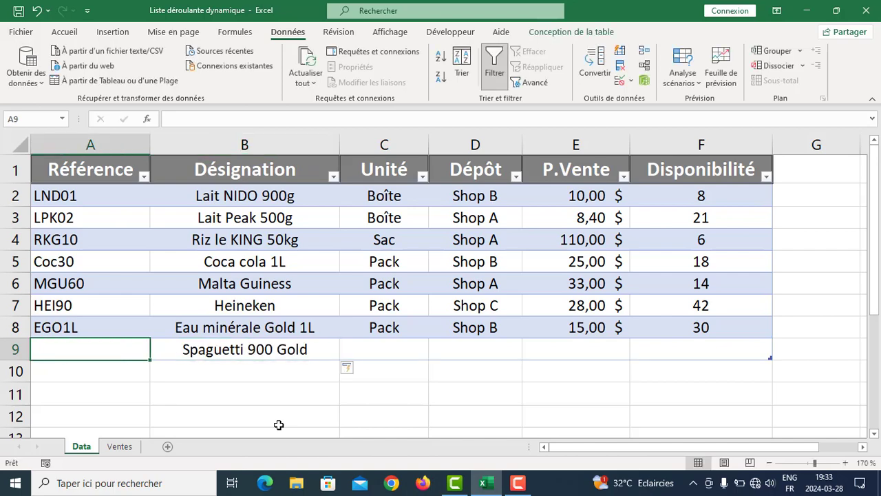
{"action": "left_click", "coordinate": [256, 395]}
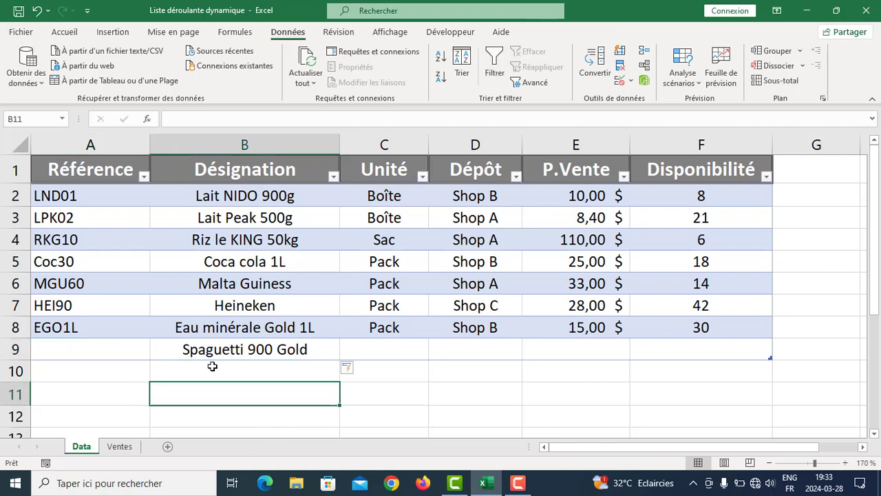
Choose the new product Spaguetti 900 Gold for sale V003 from its Désignation drop-down list on the Ventes sheet
{"action": "left_click", "coordinate": [119, 446]}
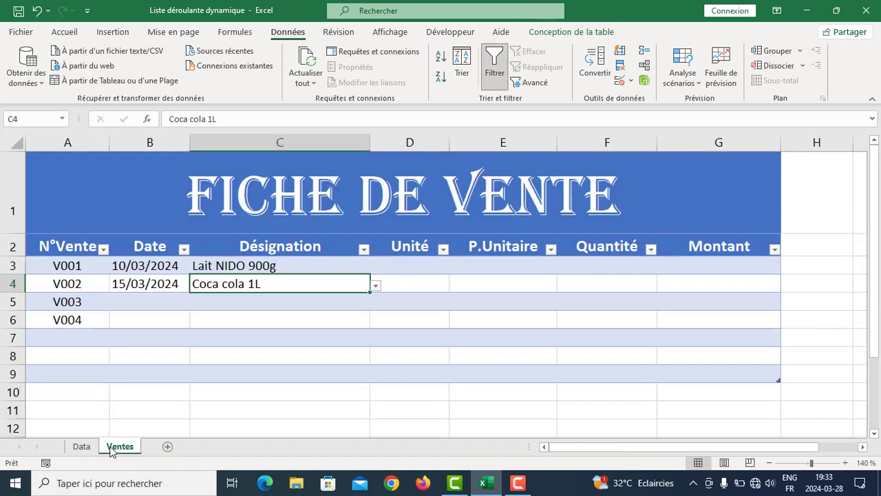
{"action": "left_click", "coordinate": [250, 301]}
{"action": "left_click", "coordinate": [376, 304]}
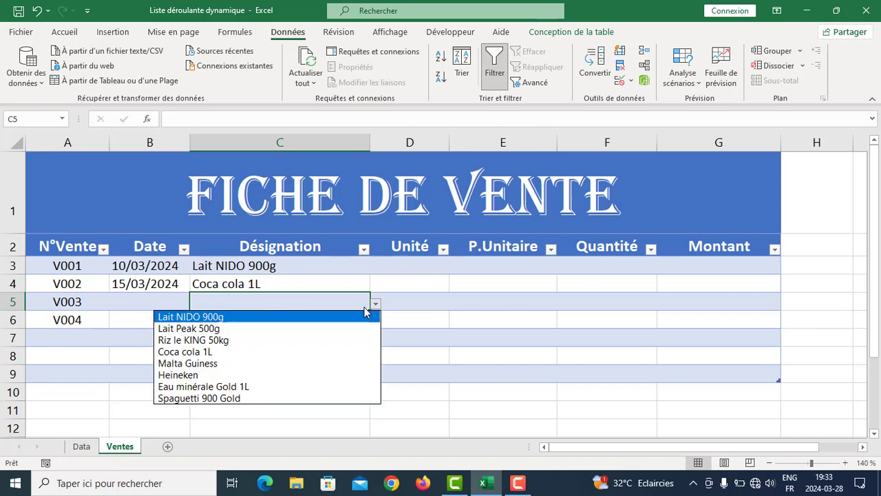
{"action": "left_click", "coordinate": [232, 399]}
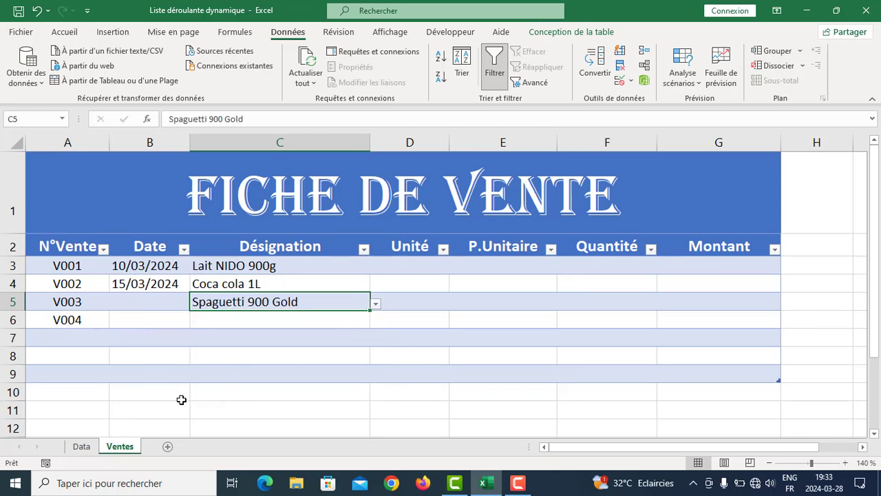
Add the product "Riz le KING 100kg" in cell B10, directly below Spaguetti 900 Gold on the Data sheet
{"action": "left_click", "coordinate": [81, 445]}
{"action": "left_click", "coordinate": [224, 372]}
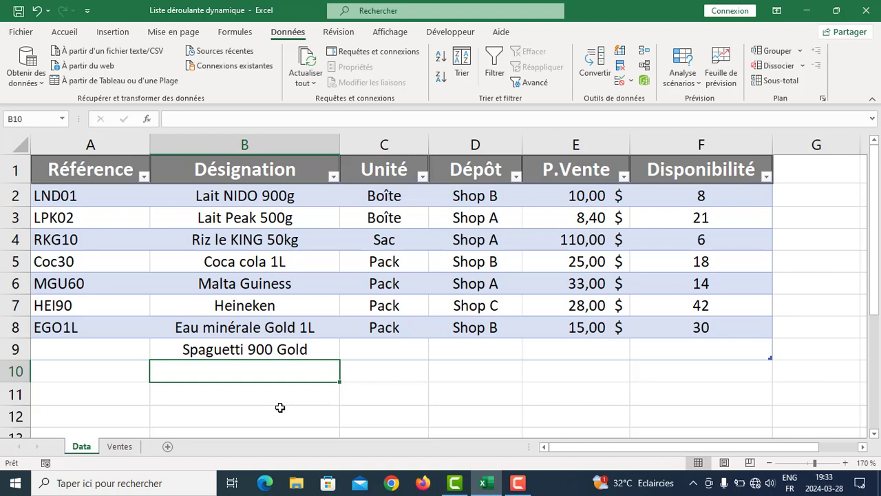
{"action": "type", "text": "Riz le KING 50kg"}
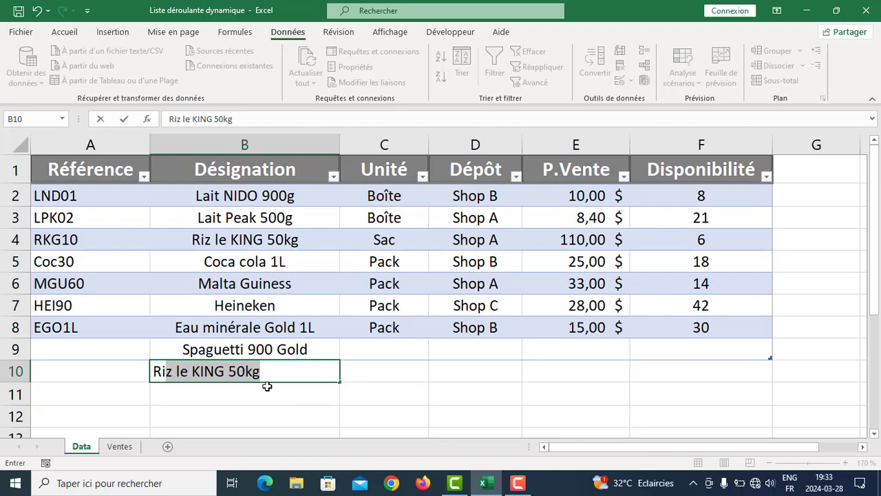
{"action": "left_click", "coordinate": [238, 370]}
{"action": "key", "text": "BackSpace"}
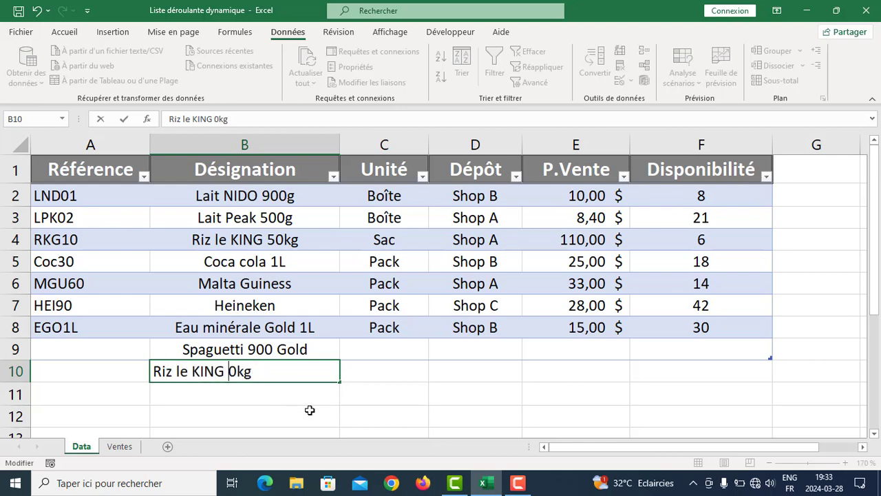
{"action": "type", "text": "100"}
{"action": "key", "text": "BackSpace"}
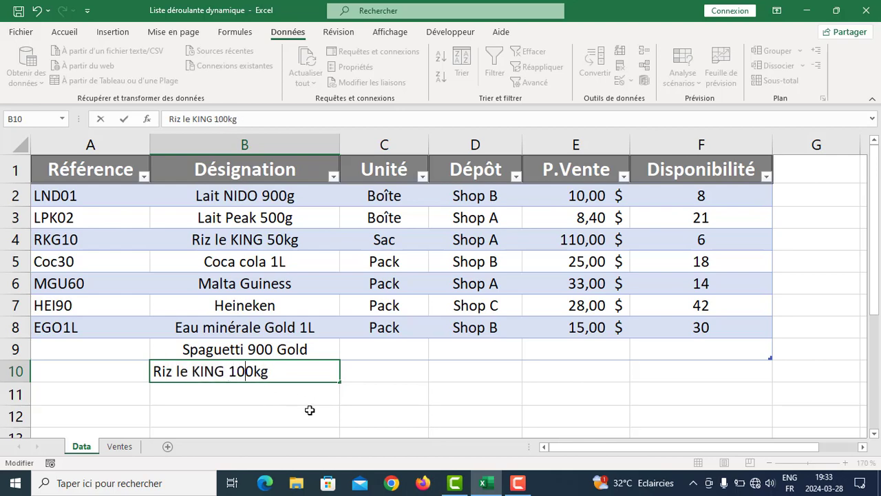
{"action": "key", "text": "Return"}
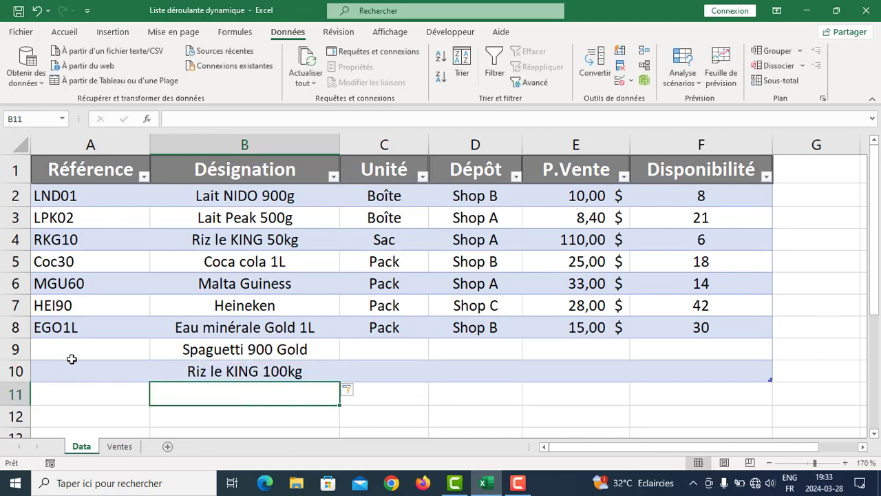
{"action": "left_click_drag", "start_coordinate": [65, 346], "coordinate": [68, 371]}
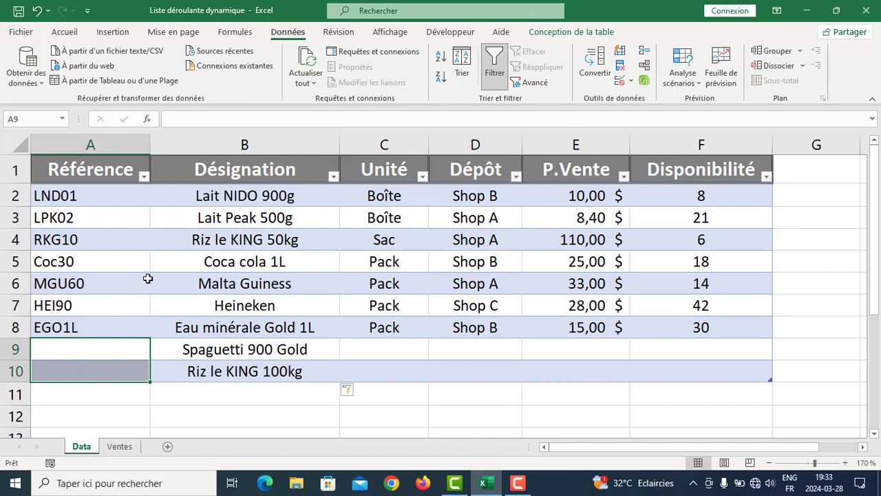
Choose the new product Riz le KING 100kg for sale V004 from its Désignation drop-down list on the Ventes sheet
{"action": "left_click", "coordinate": [121, 447]}
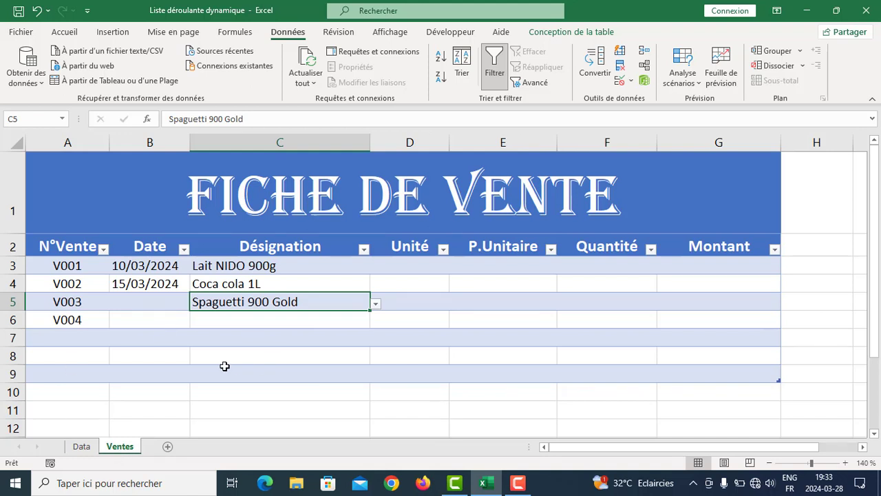
{"action": "left_click", "coordinate": [265, 324]}
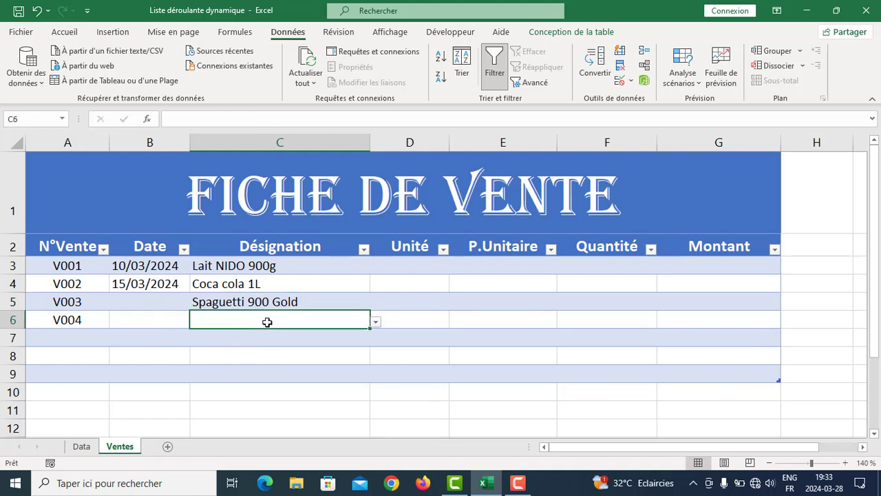
{"action": "left_click", "coordinate": [376, 322]}
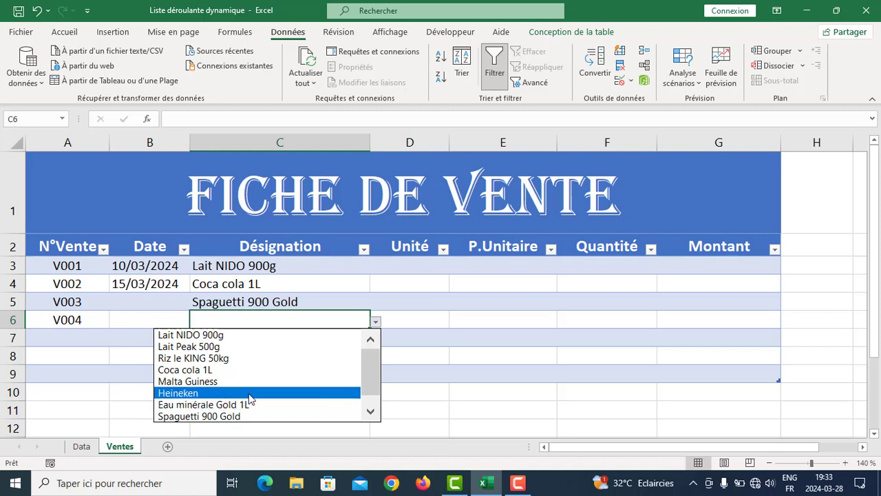
{"action": "scroll", "coordinate": [374, 365], "scroll_direction": "down", "scroll_amount": 1}
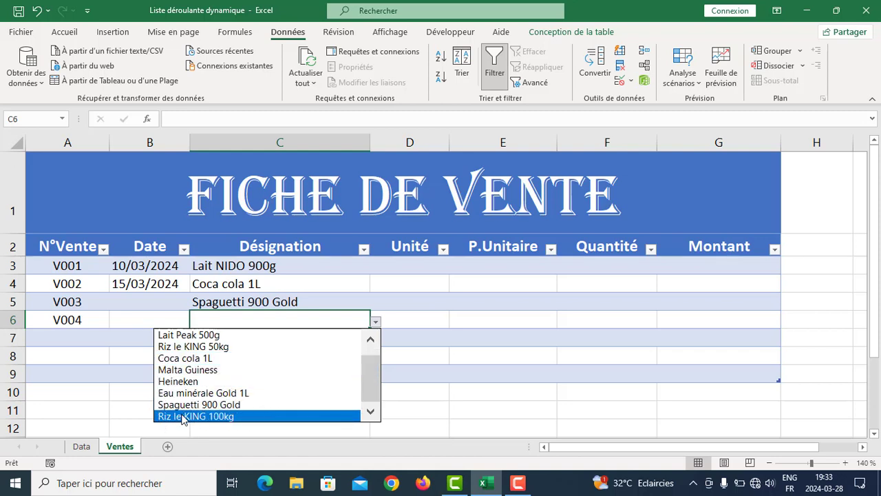
{"action": "left_click", "coordinate": [234, 416]}
{"action": "left_click", "coordinate": [270, 335]}
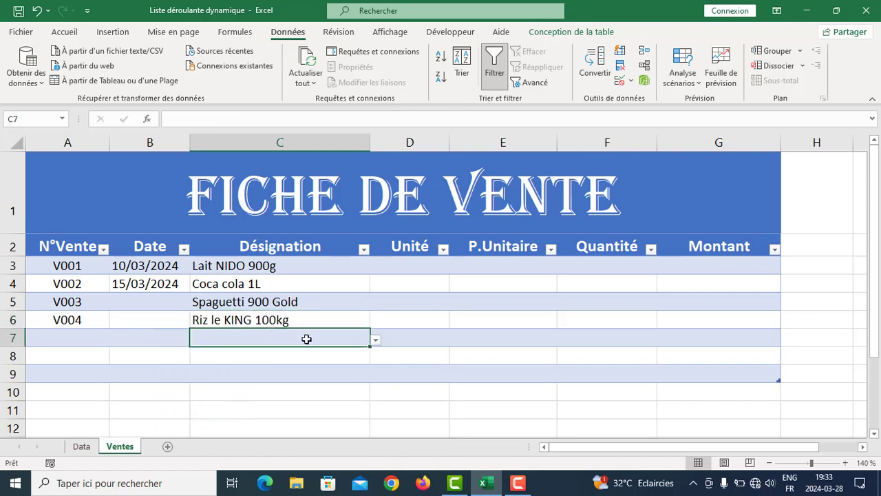